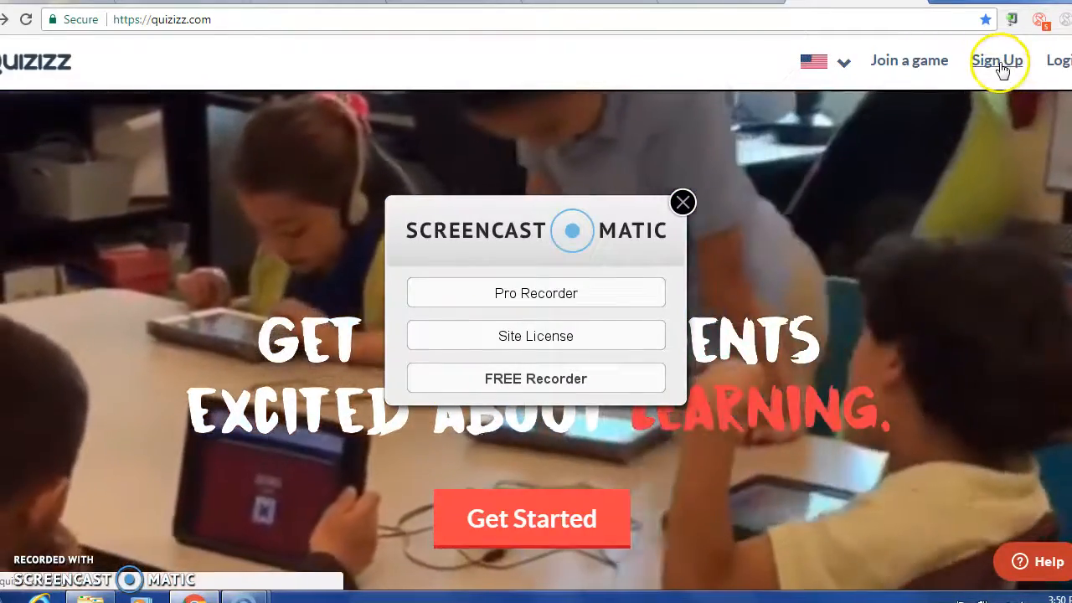
Start a new Quizizz sign-up with the university Google account and choose Teacher as the occupation
left_click(998, 63)
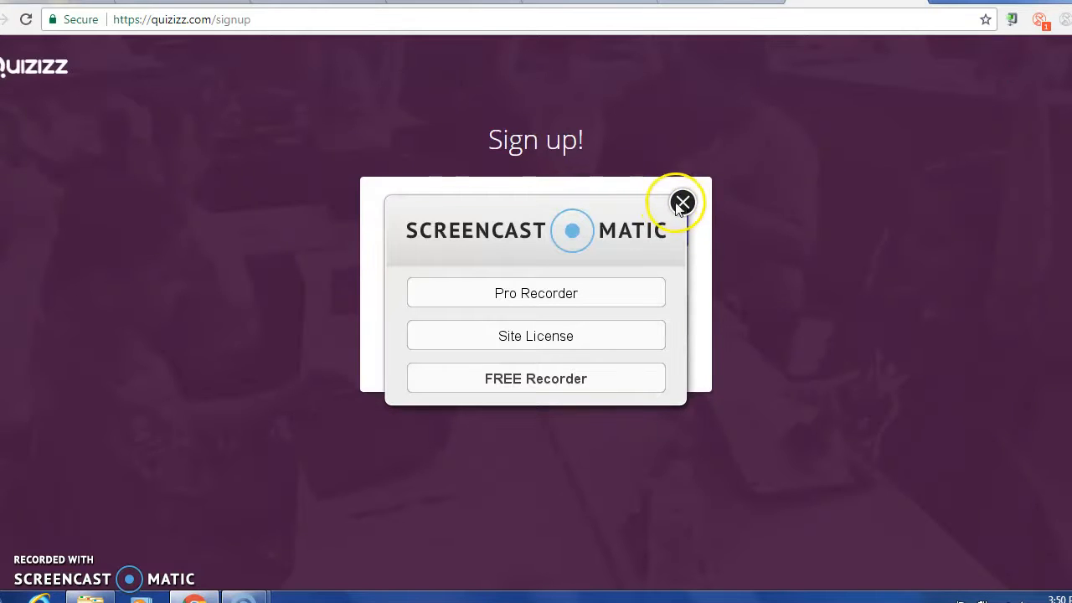
left_click(682, 202)
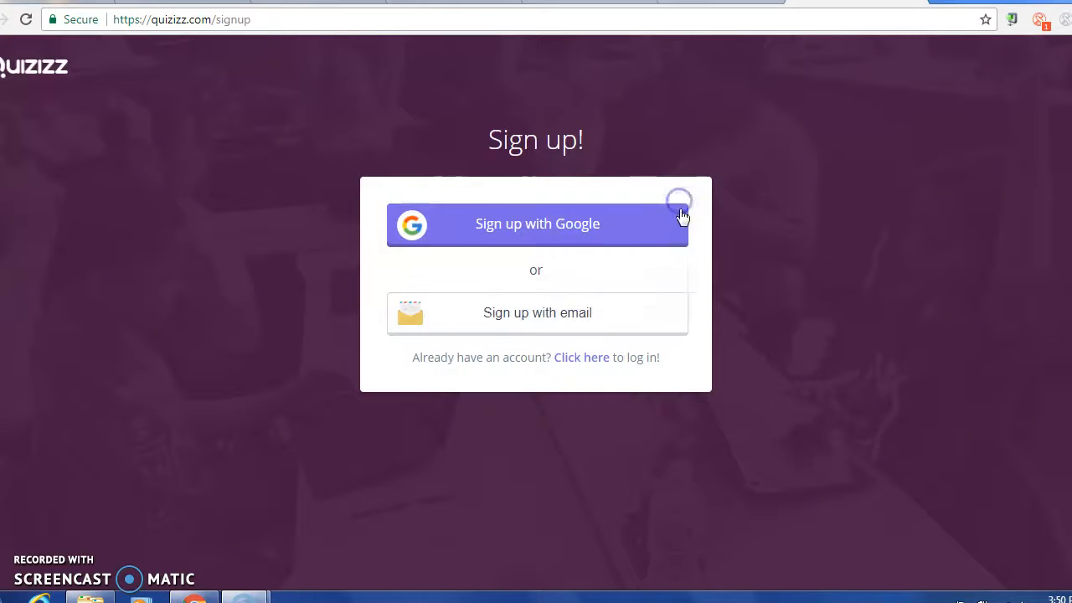
left_click(544, 234)
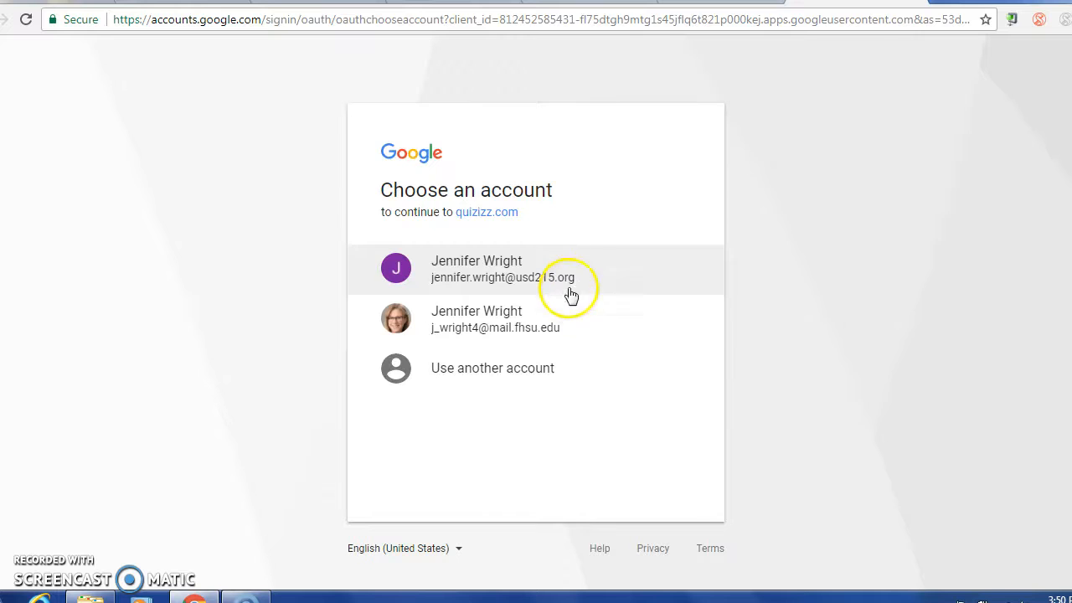
left_click(557, 324)
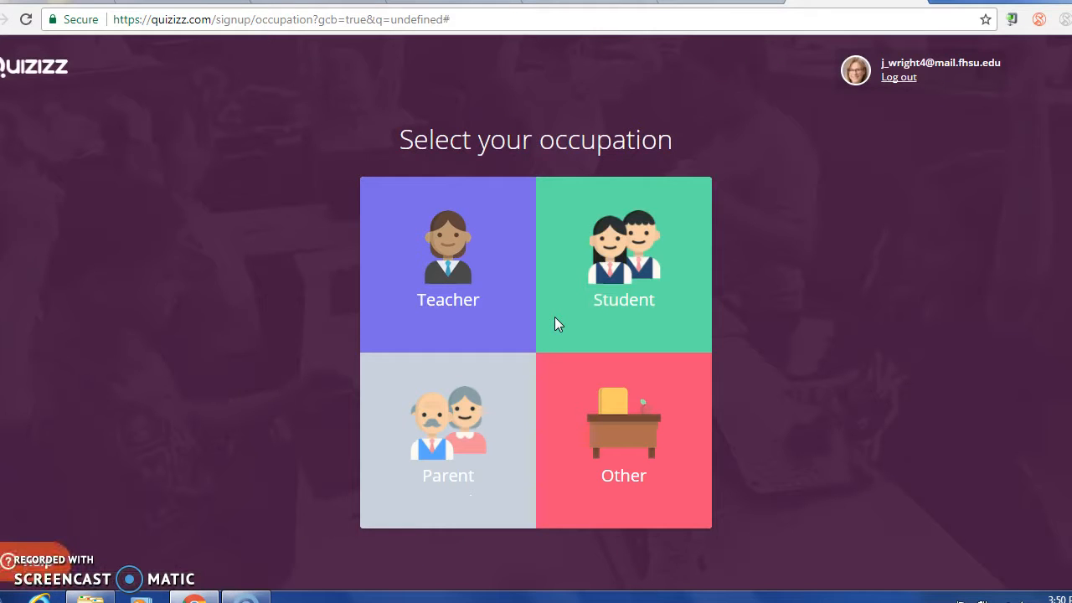
left_click(460, 289)
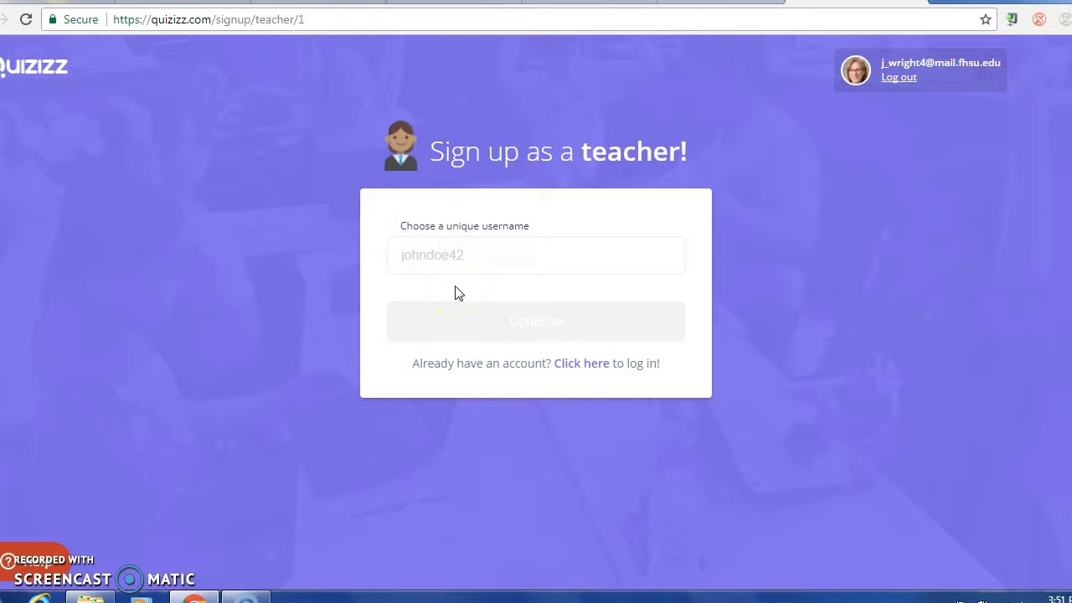
Set the teacher account's username to AgricultureTeacher1 and continue the sign-up
left_click(484, 261)
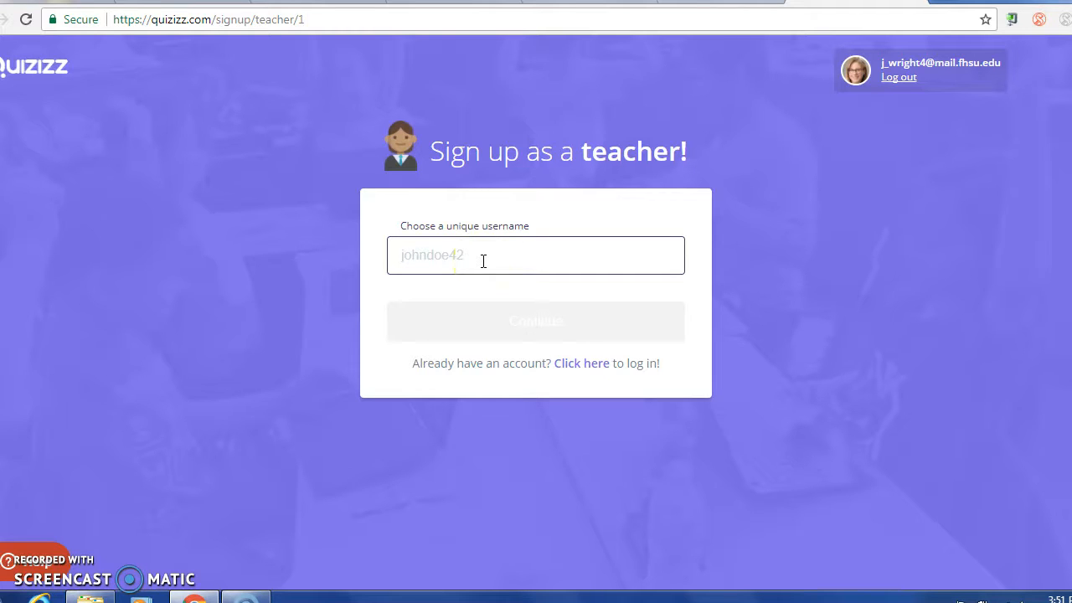
type("Ag")
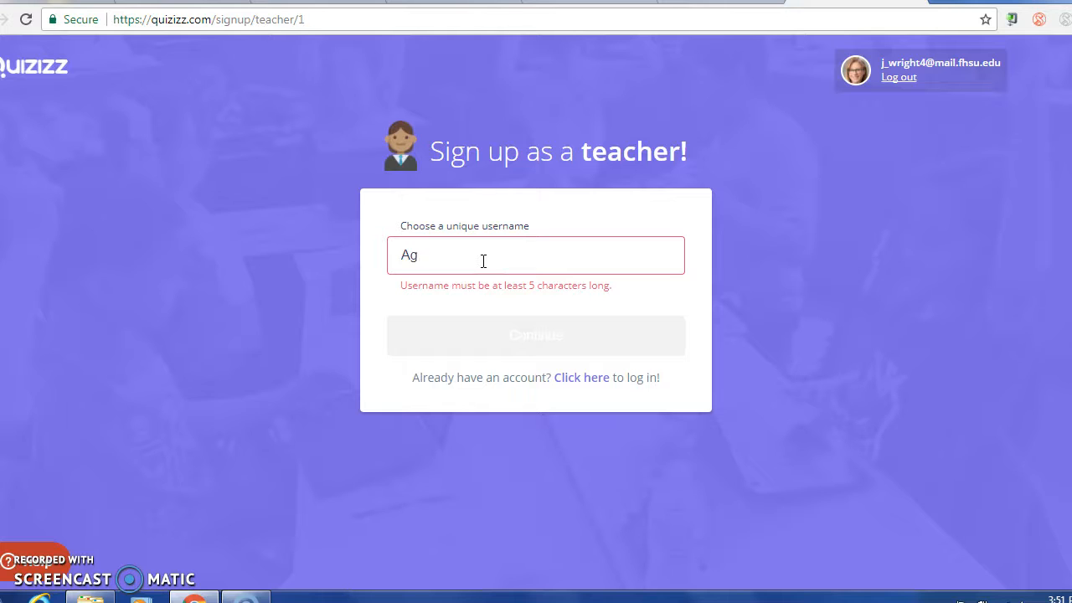
type("ricu")
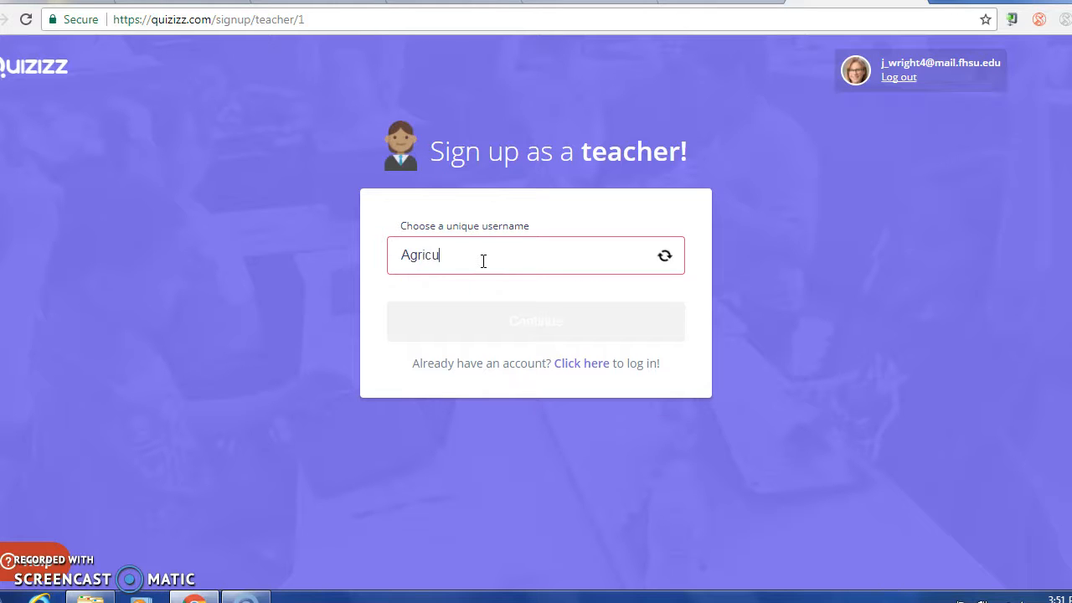
type("ltureTes")
type("cher1")
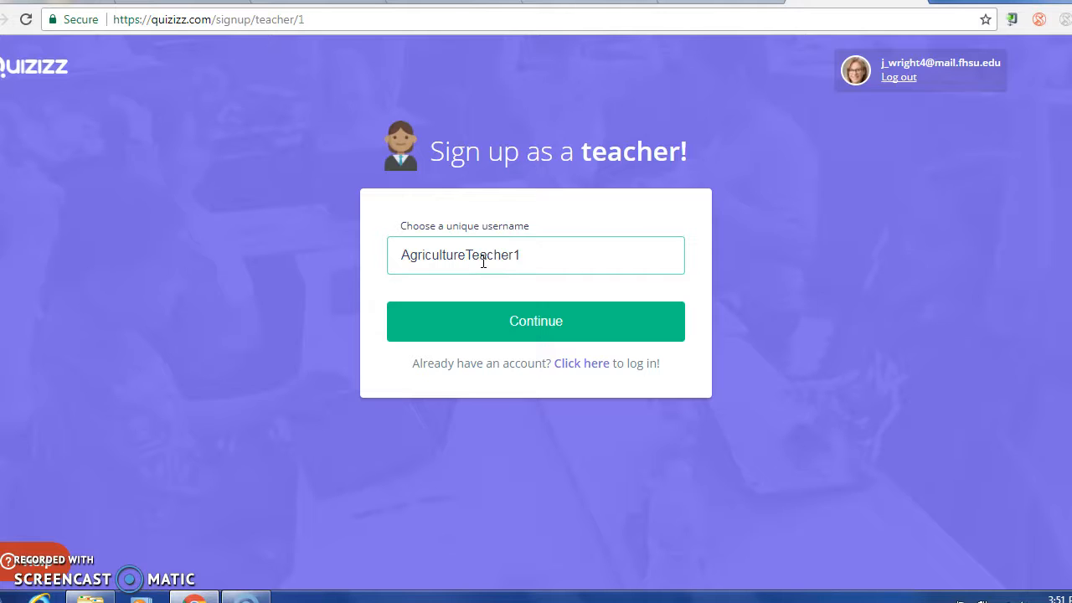
left_click(498, 319)
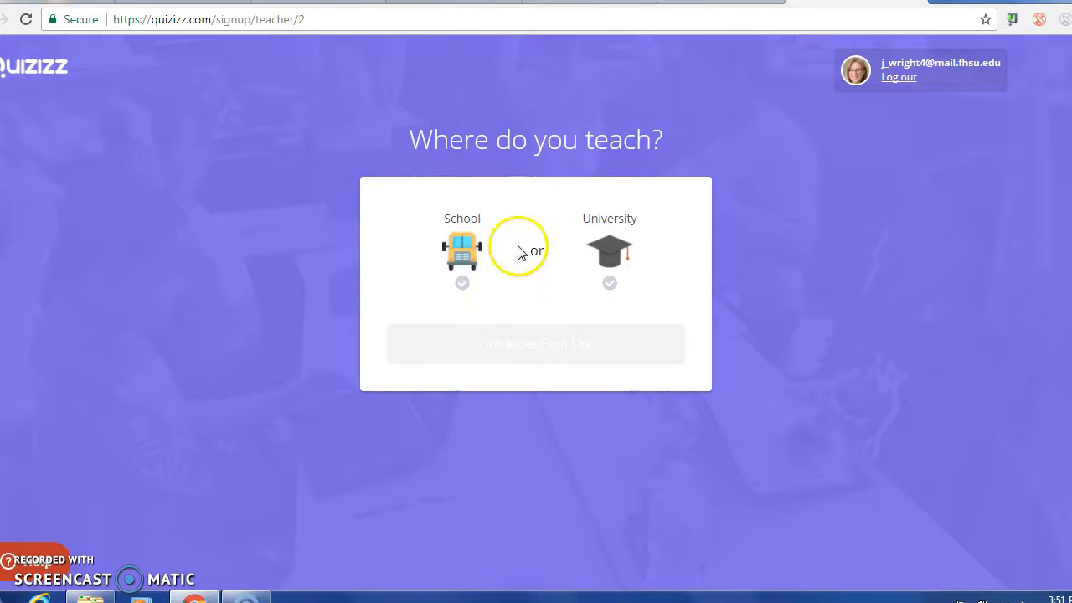
Choose School as the teaching place, set the country to United States and enter the institution's ZIP code
left_click(466, 266)
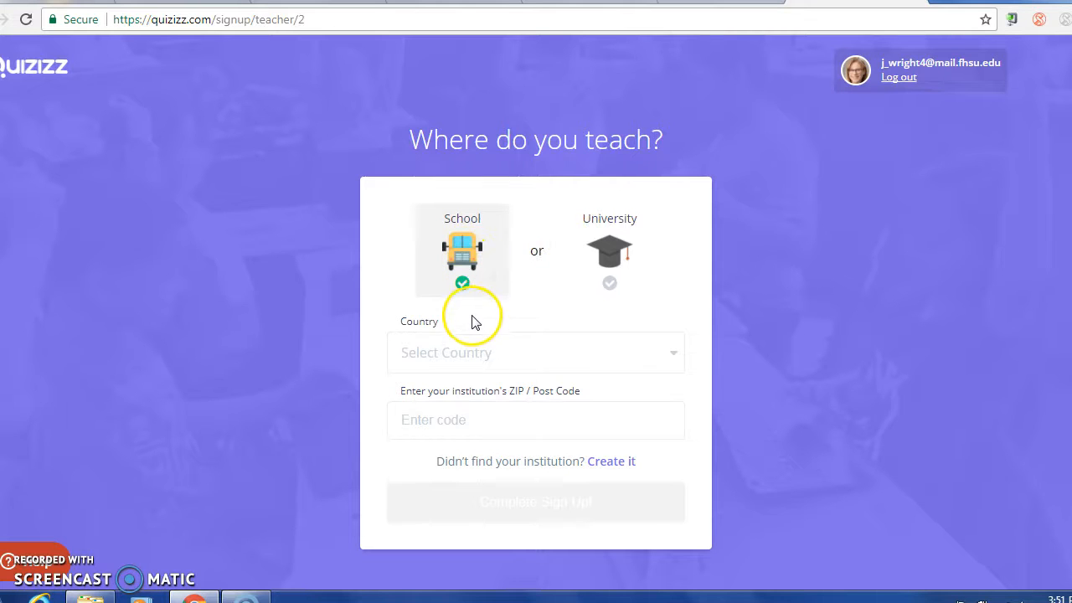
left_click(514, 354)
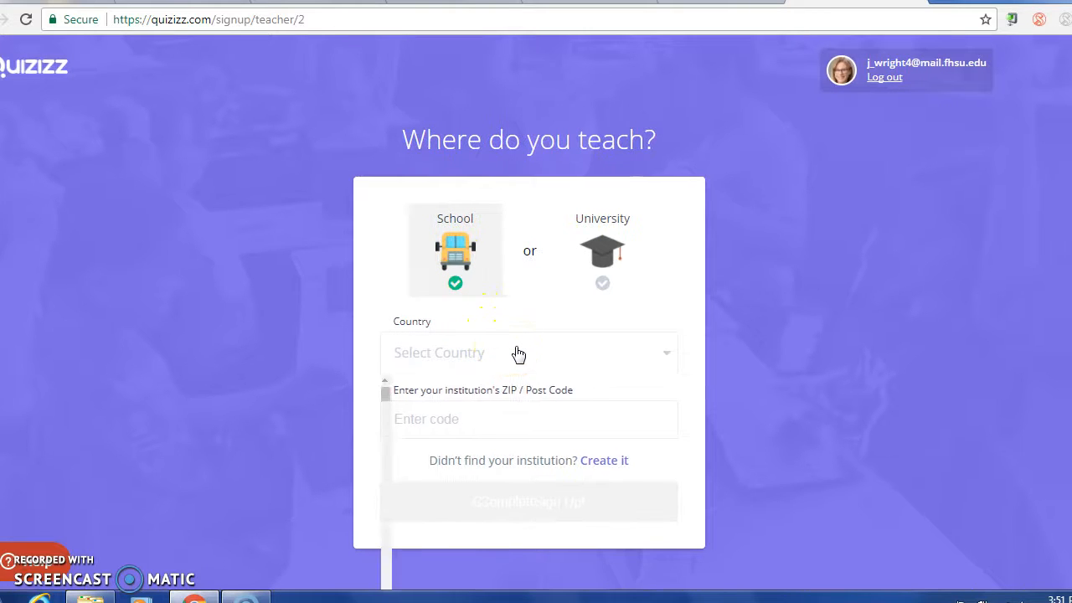
left_click(513, 400)
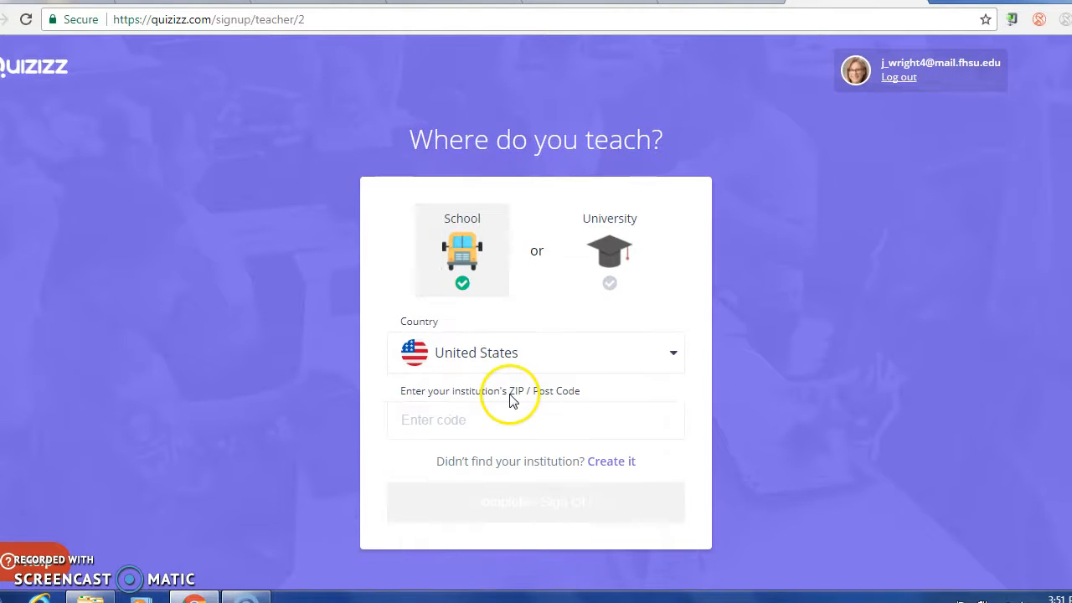
left_click(551, 414)
type("67860")
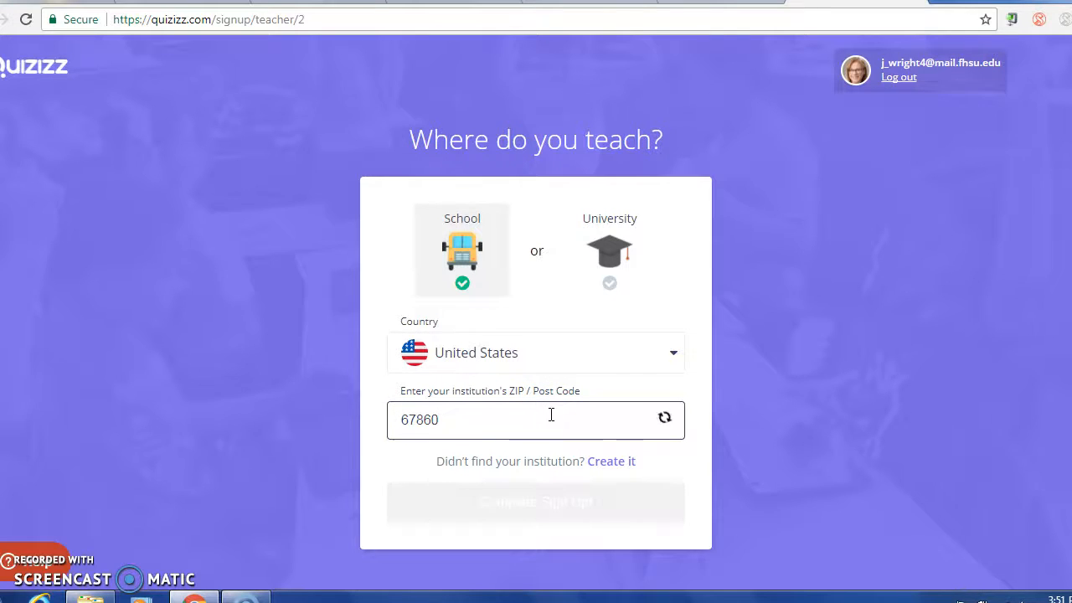
Select LAKIN HIGH as the institution, complete the sign-up and dismiss the redesign welcome message
scroll(546, 444, "down", 1)
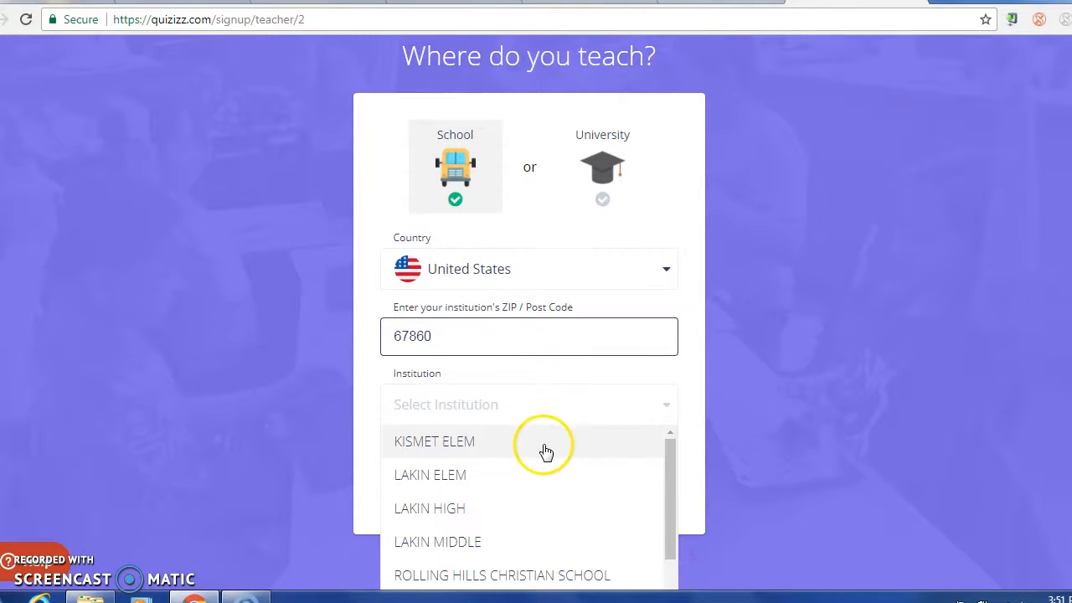
scroll(543, 452, "down", 1)
scroll(541, 452, "up", 2)
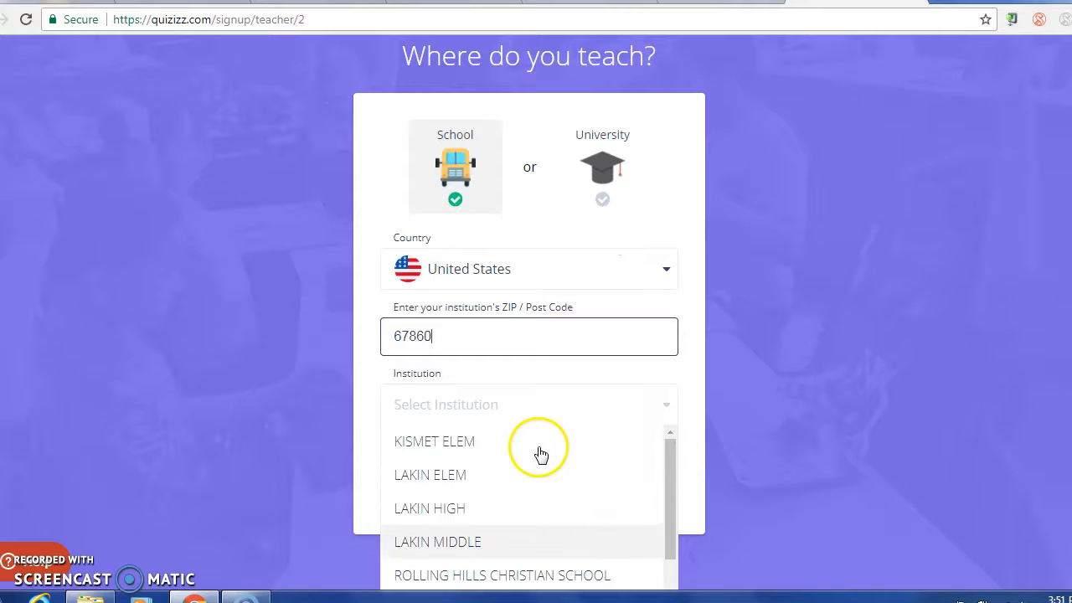
left_click(525, 511)
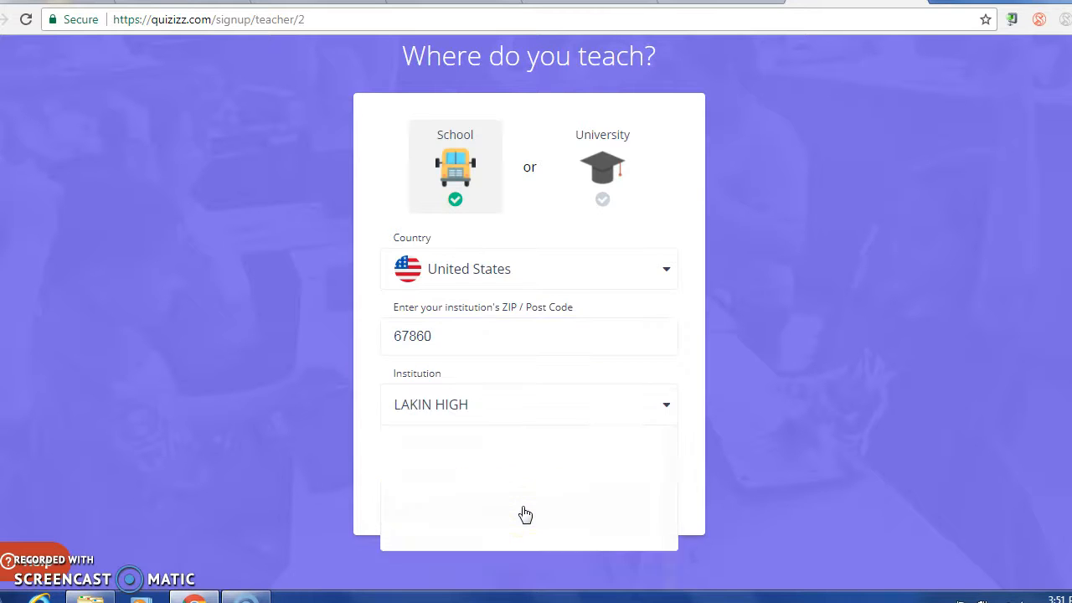
left_click(524, 514)
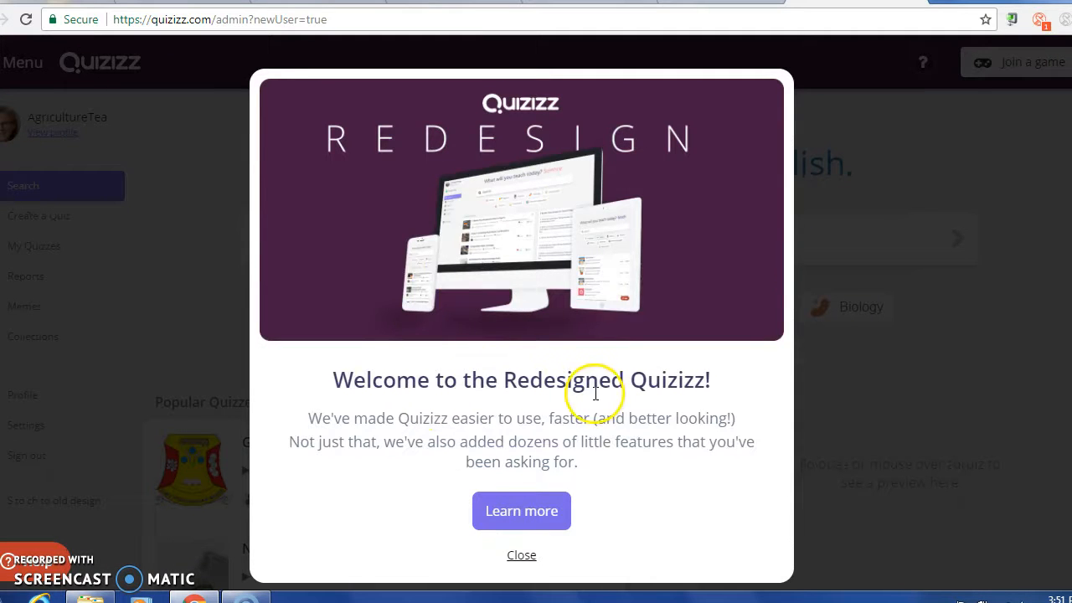
left_click(521, 555)
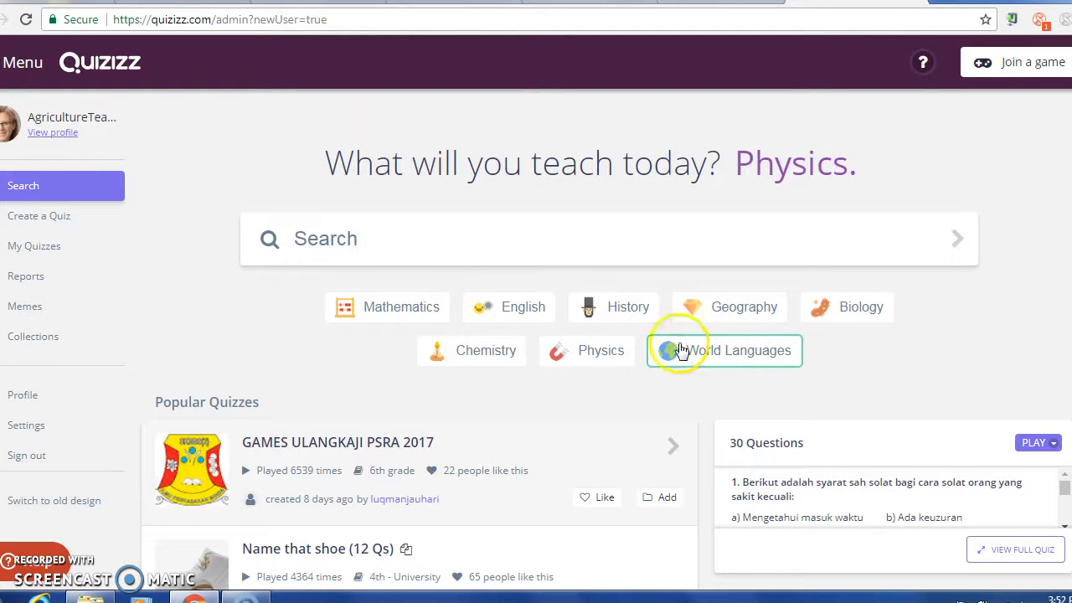
Browse the popular Chemistry quizzes and preview the questions of the Atoms quiz
left_click(505, 354)
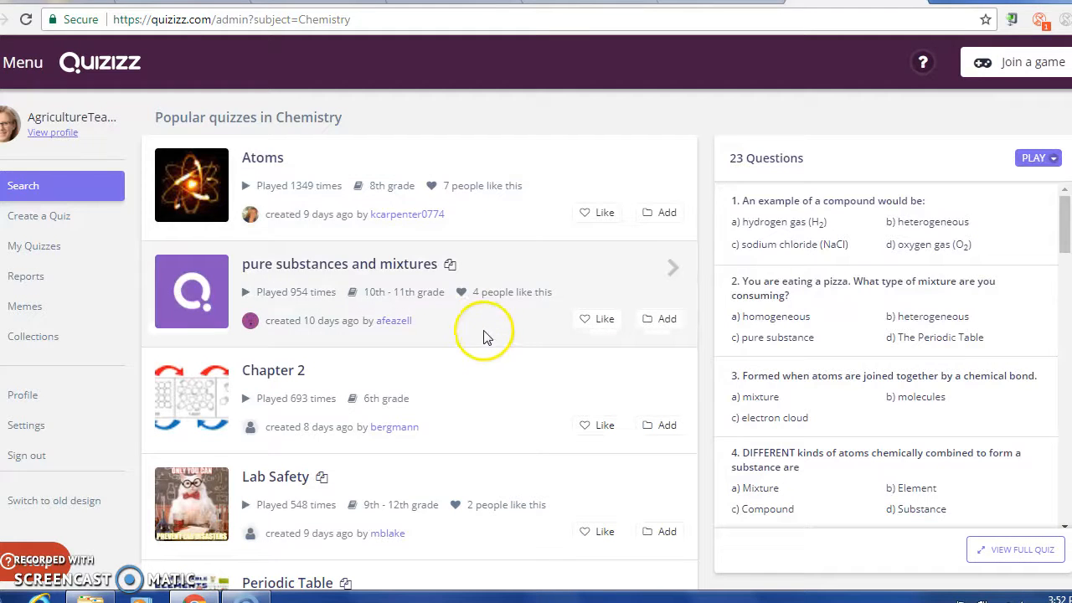
left_click(366, 234)
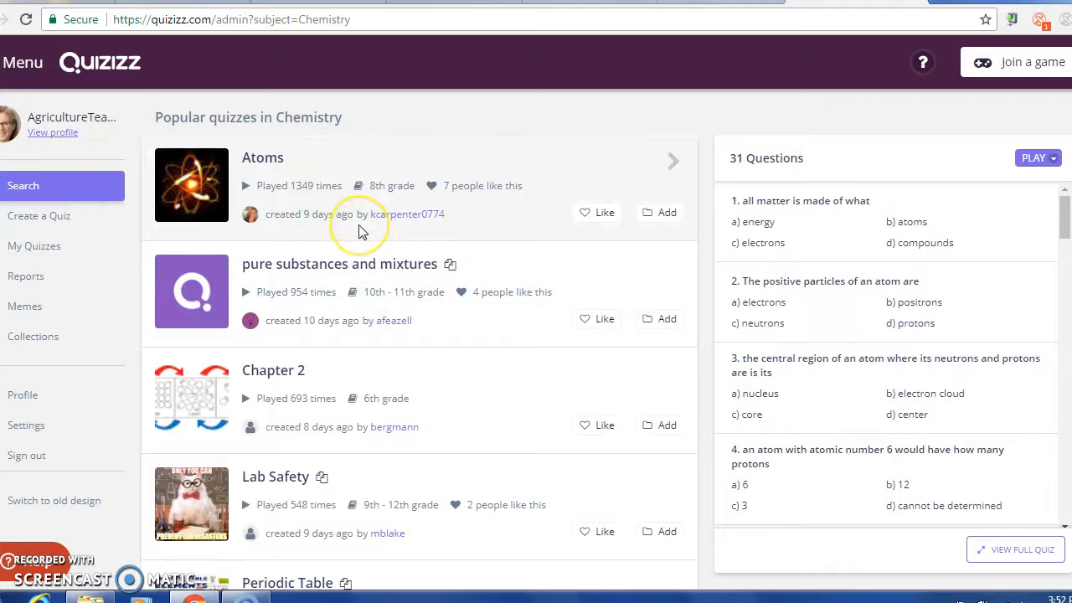
left_click(369, 215)
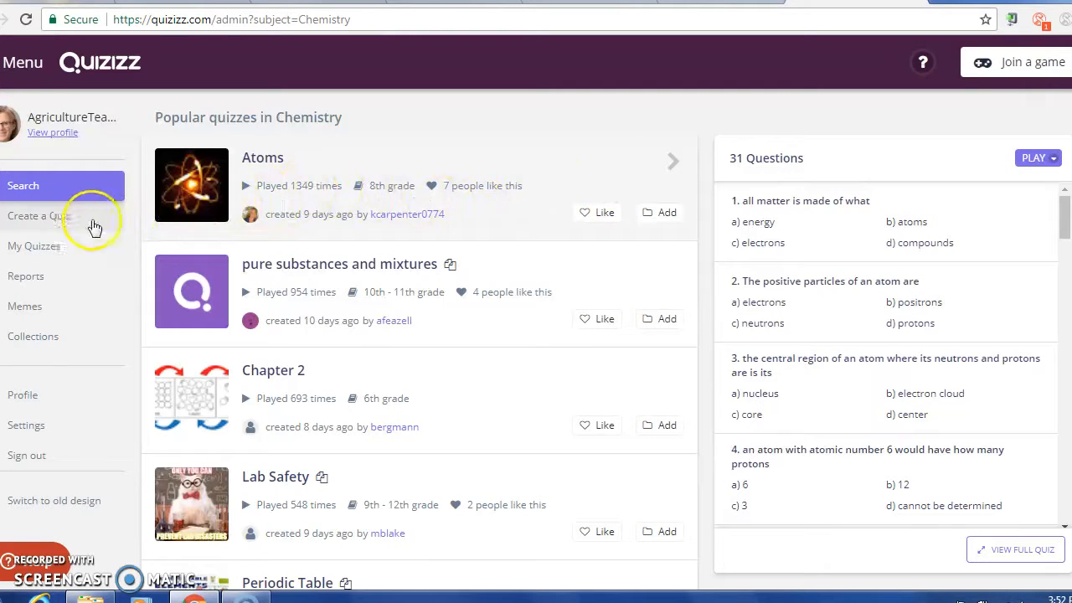
Create a new quiz named "Entomology Review" with its visibility set to Private
left_click(76, 224)
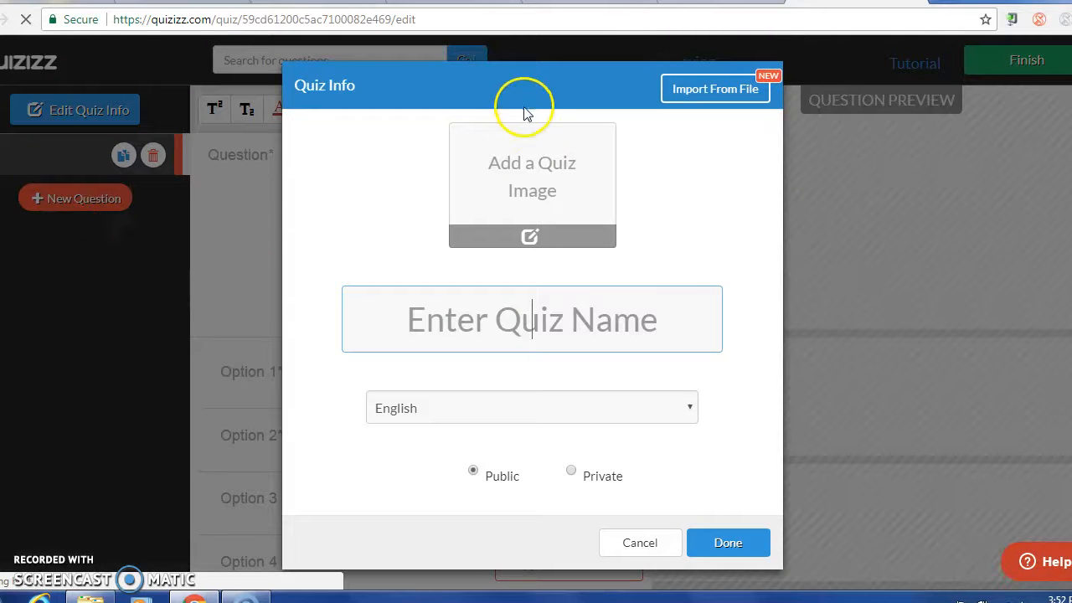
left_click(532, 237)
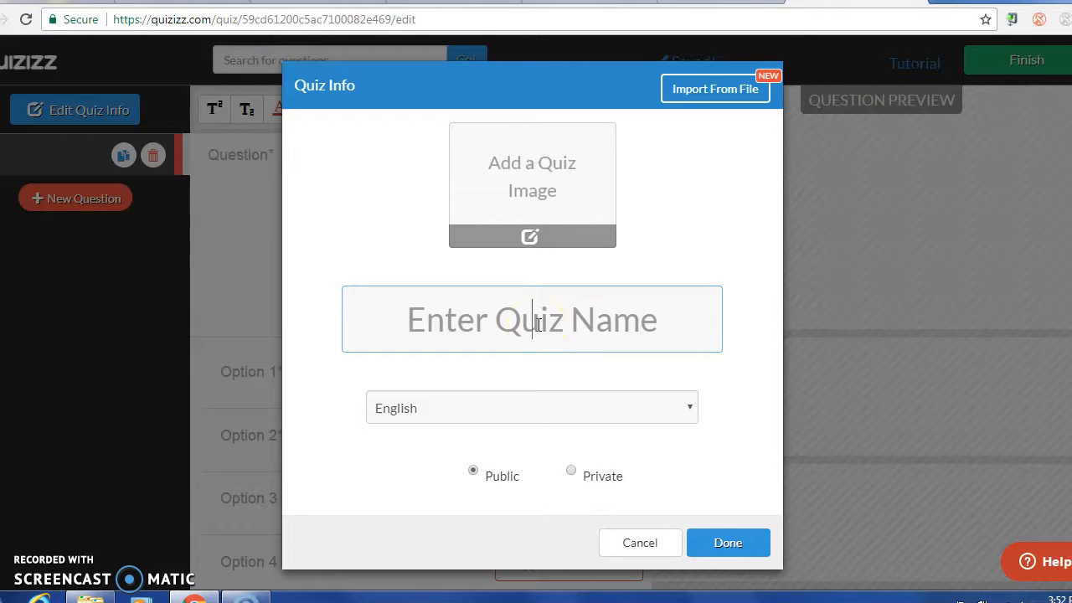
type("Ento")
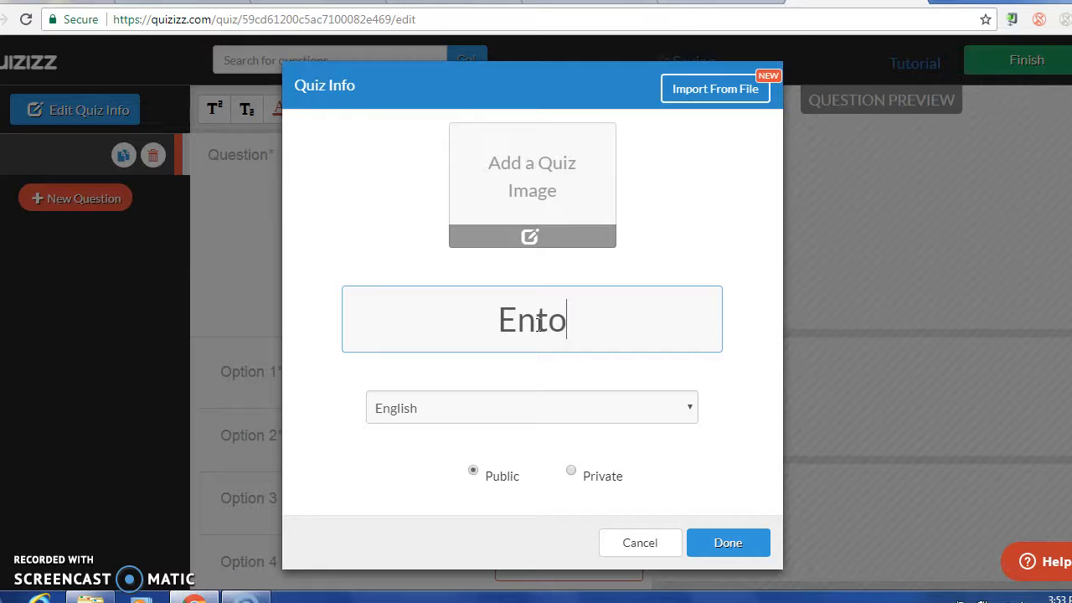
type("molog")
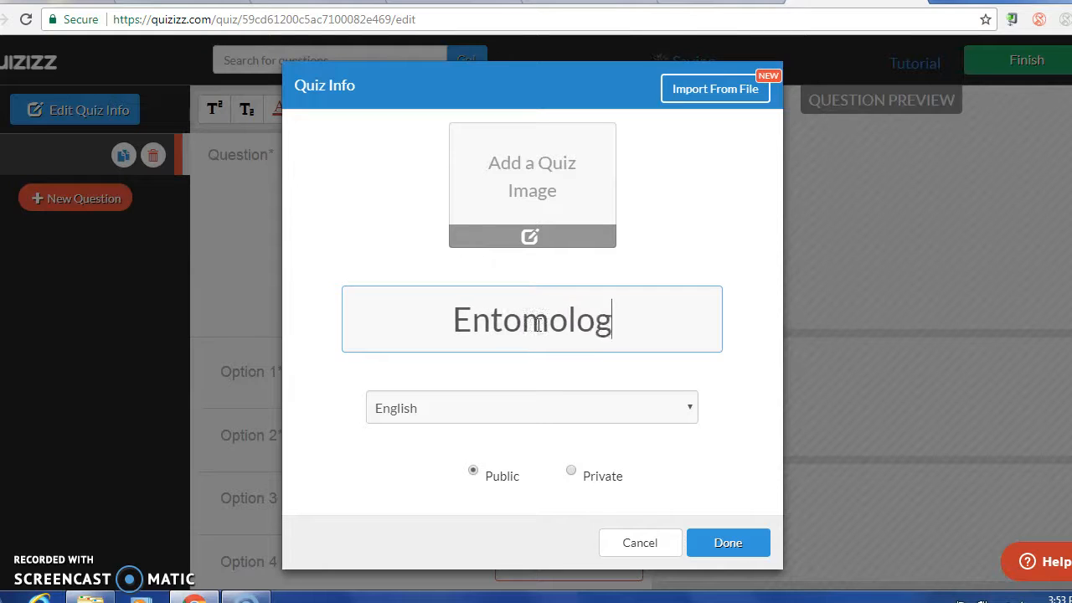
type("y Revvie")
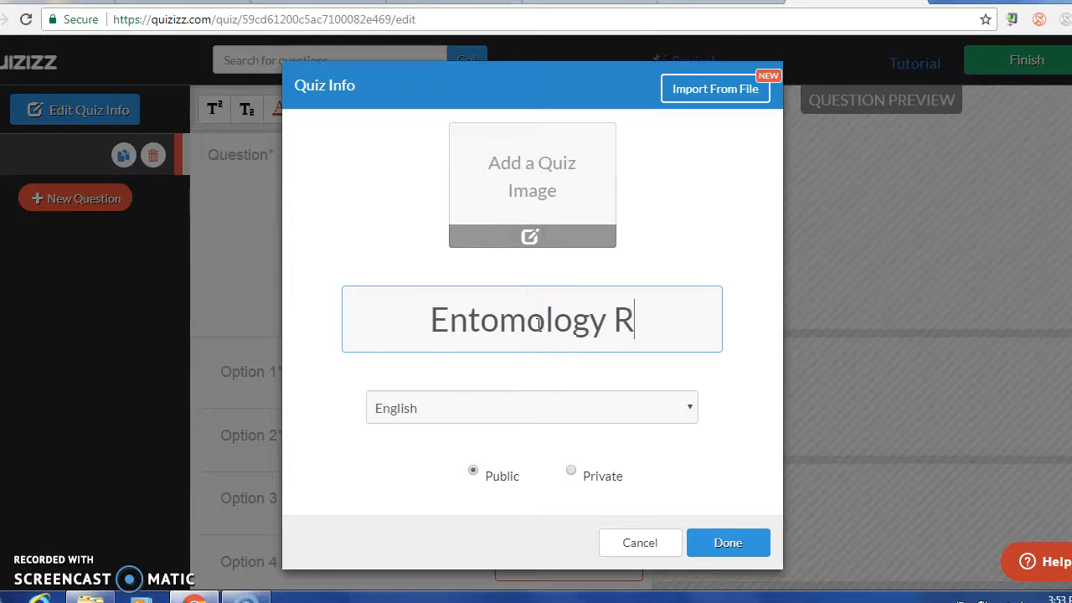
key("BackSpace")
key("BackSpace")
key("BackSpace")
type("iew")
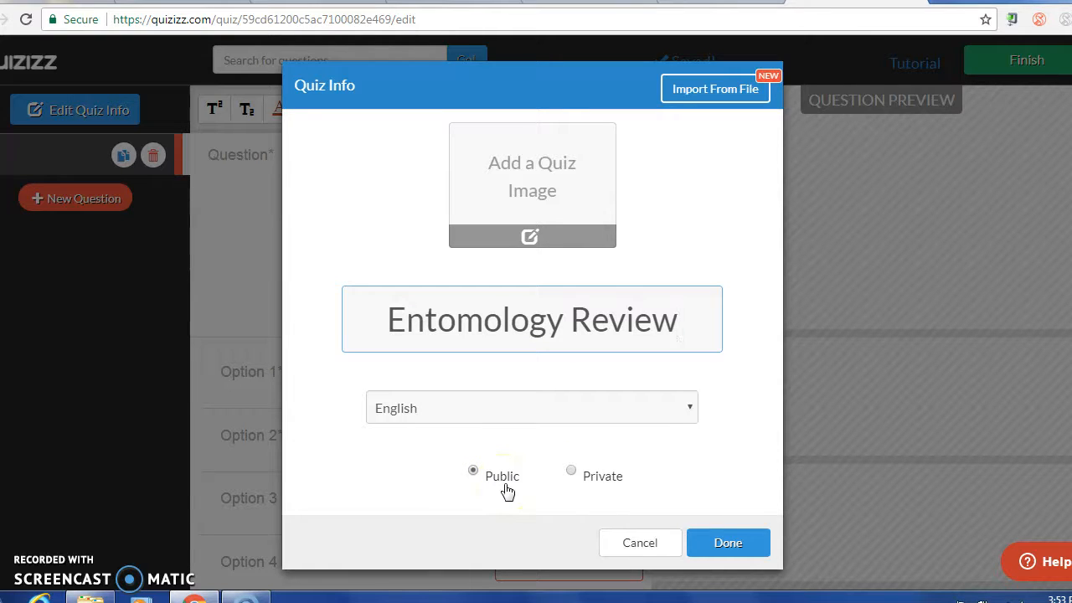
left_click(570, 474)
left_click(733, 548)
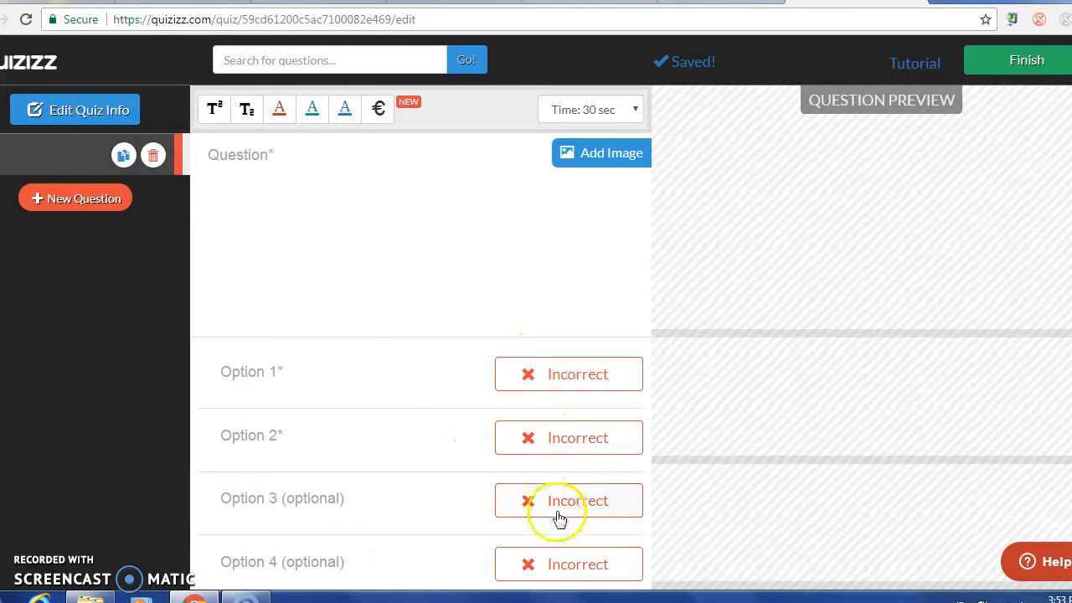
Enter "What Order do Beetles belong?" as the text of the first question
left_click(214, 154)
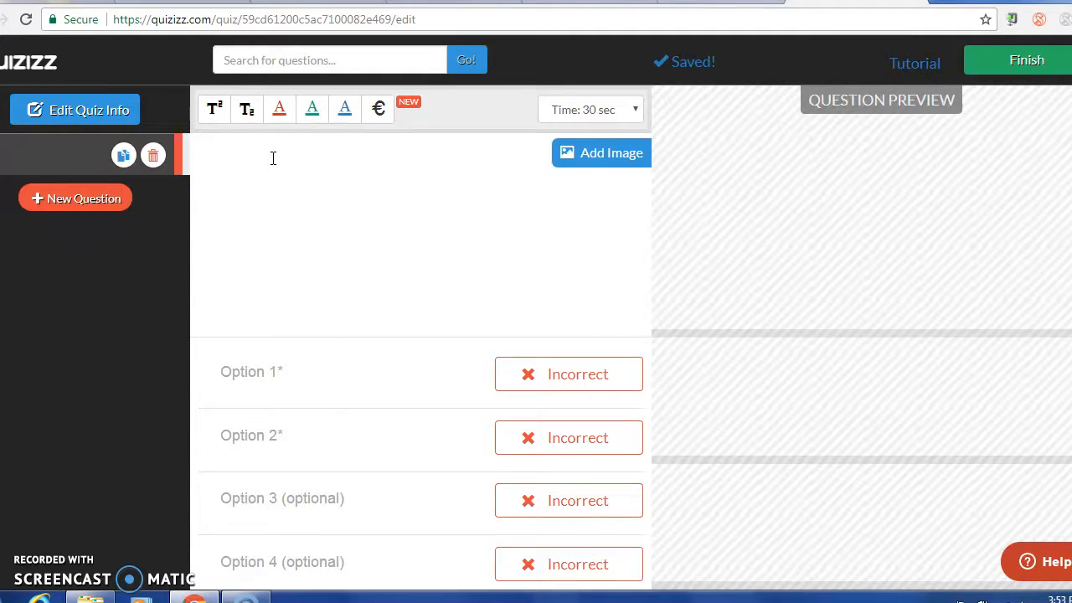
type("What ")
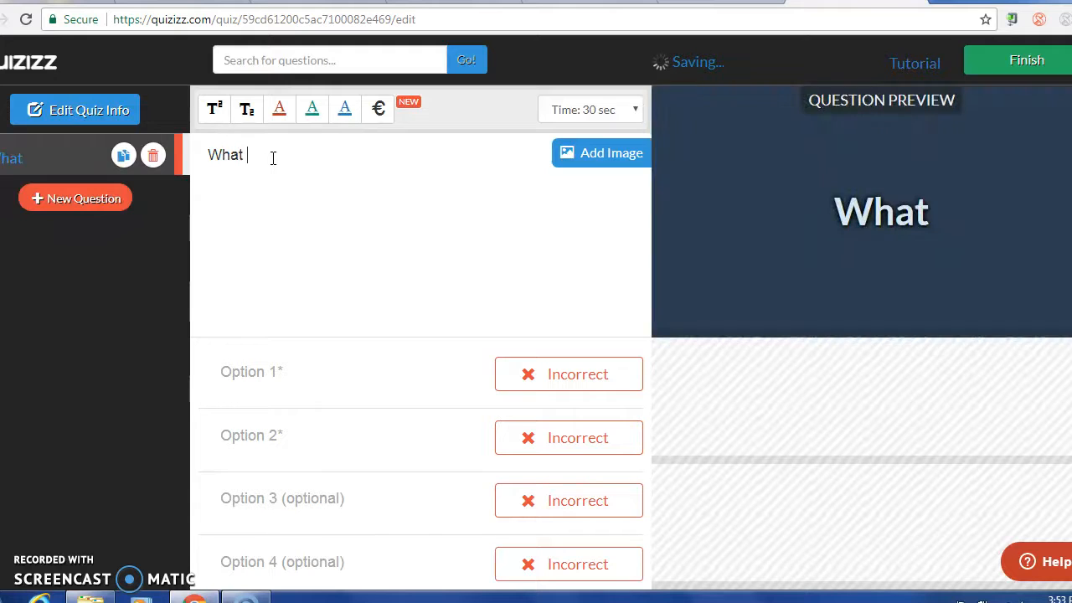
type("Order do ")
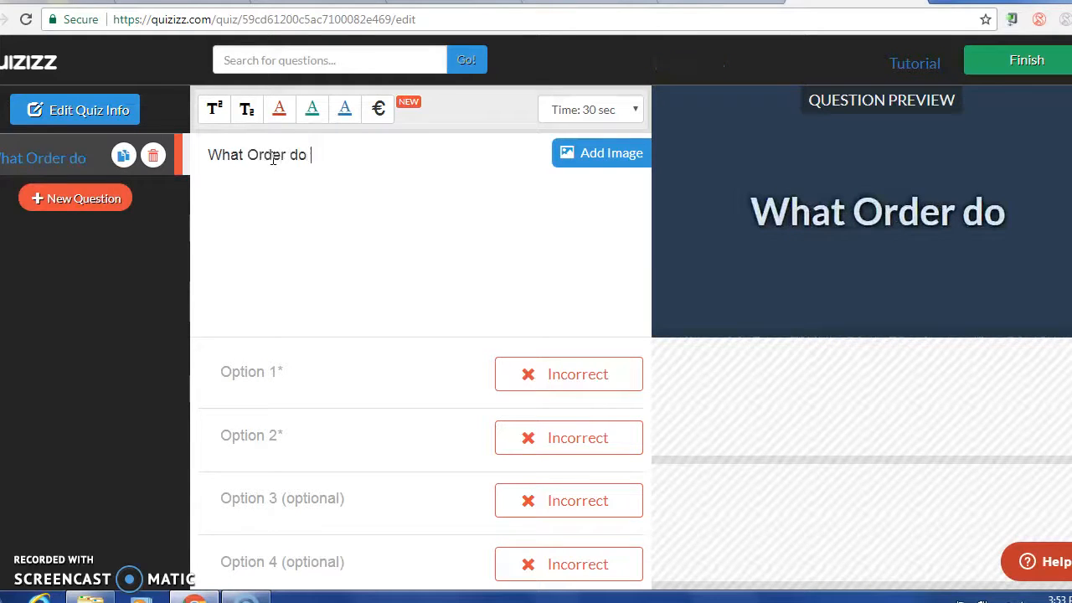
type("Beetles ")
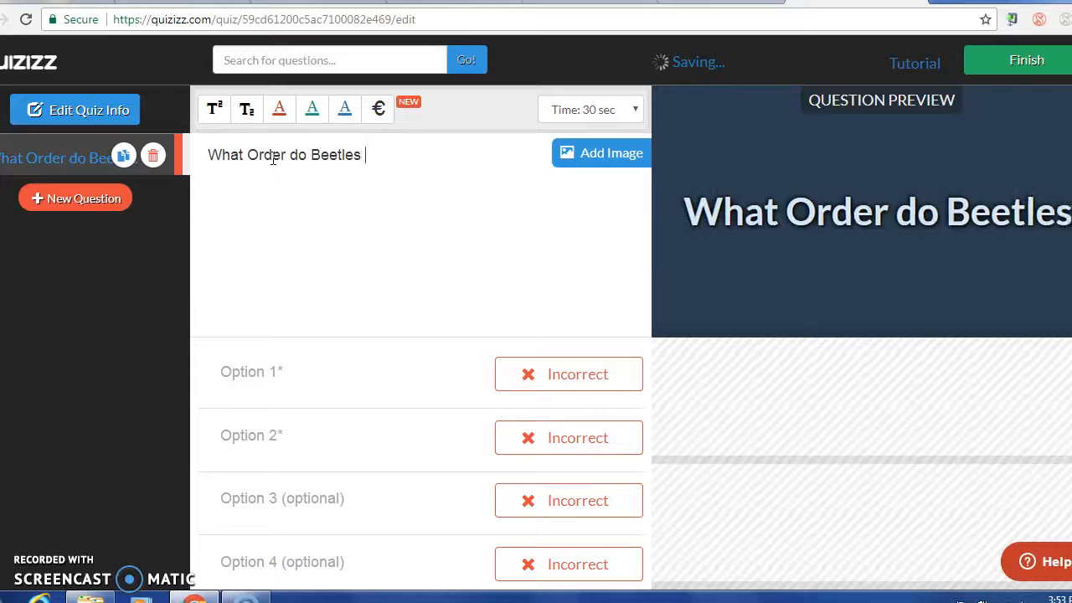
type("belong?")
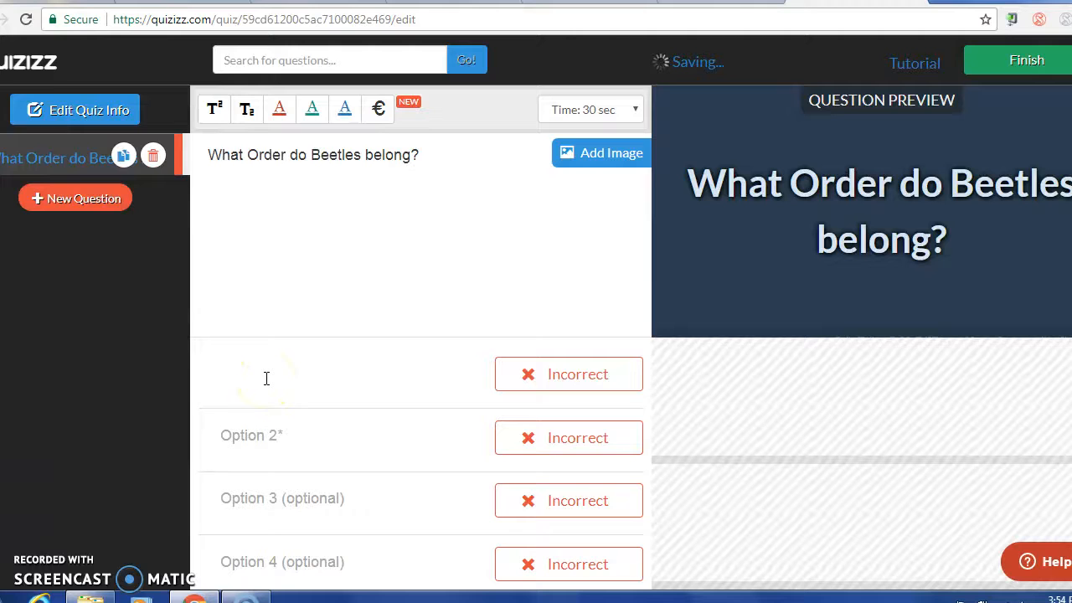
Enter "Coleoptera" as the first answer option of the beetle question and mark it as correct
type("Coleopl")
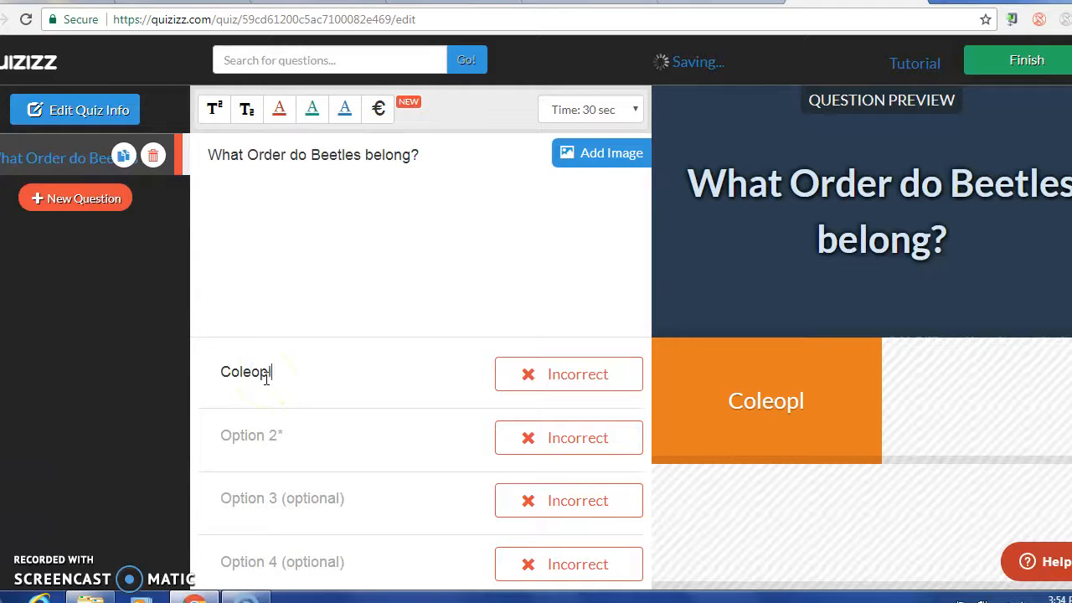
key("BackSpace")
type("tera")
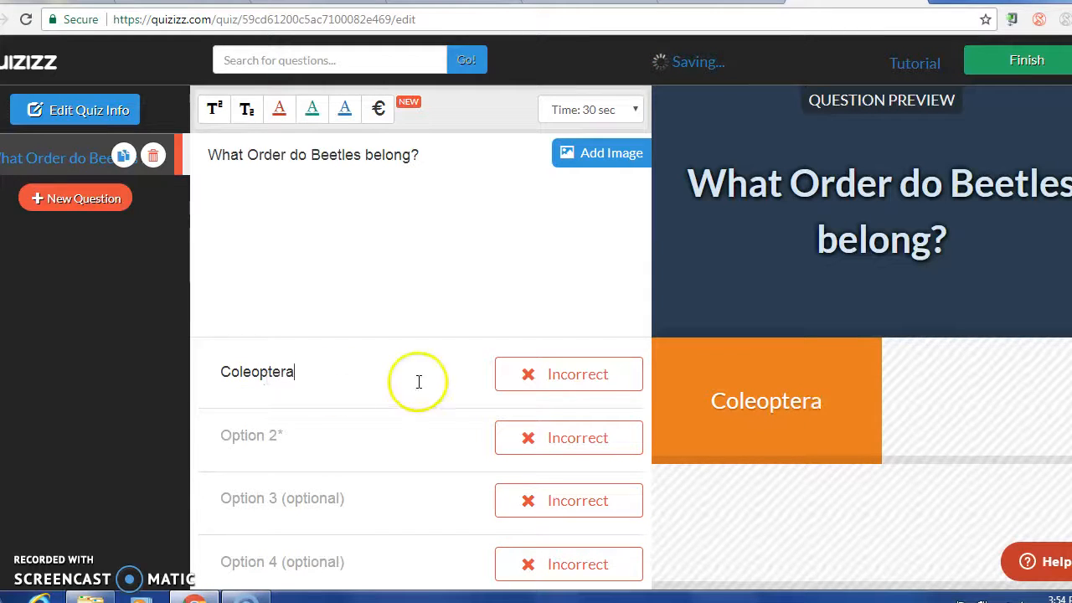
left_click(603, 388)
Fill the three remaining answer options of the beetle question with Orthoptera, Lepidoptera and Blattodea
left_click(440, 450)
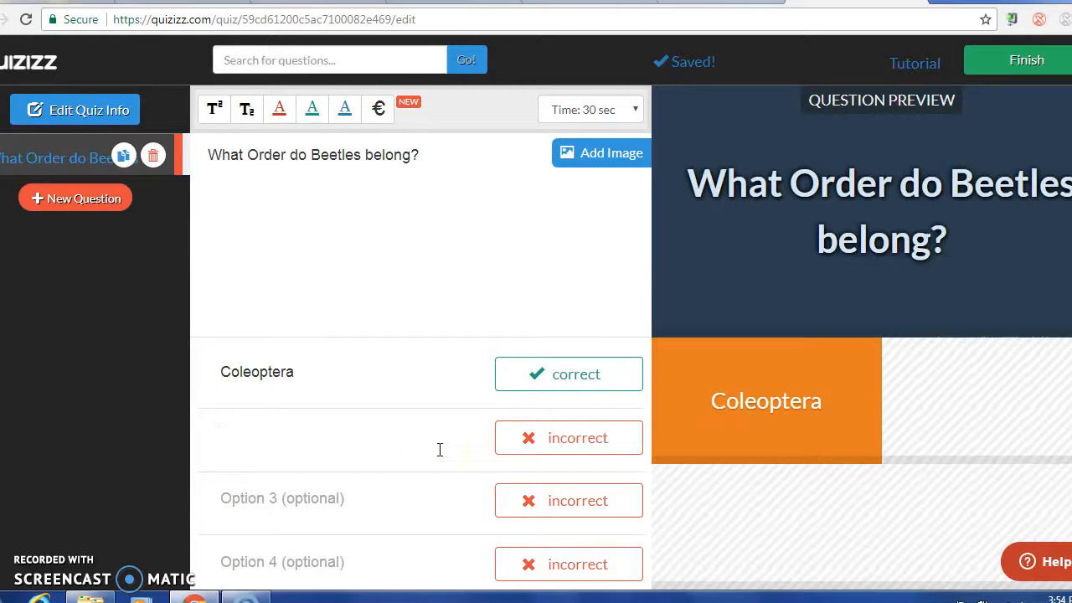
type("Orthopetera")
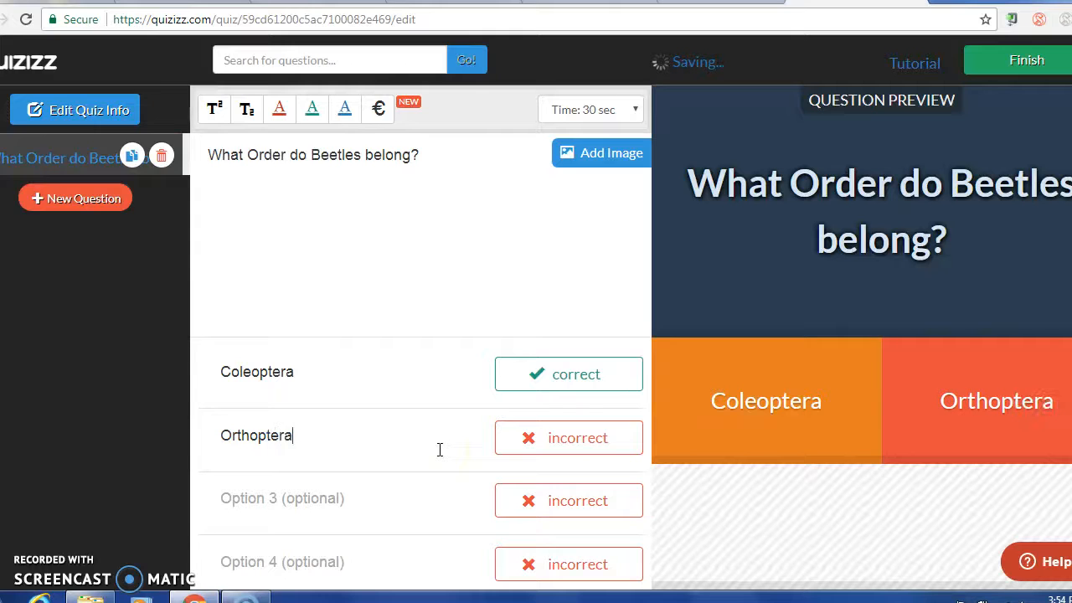
left_click(390, 504)
type("L")
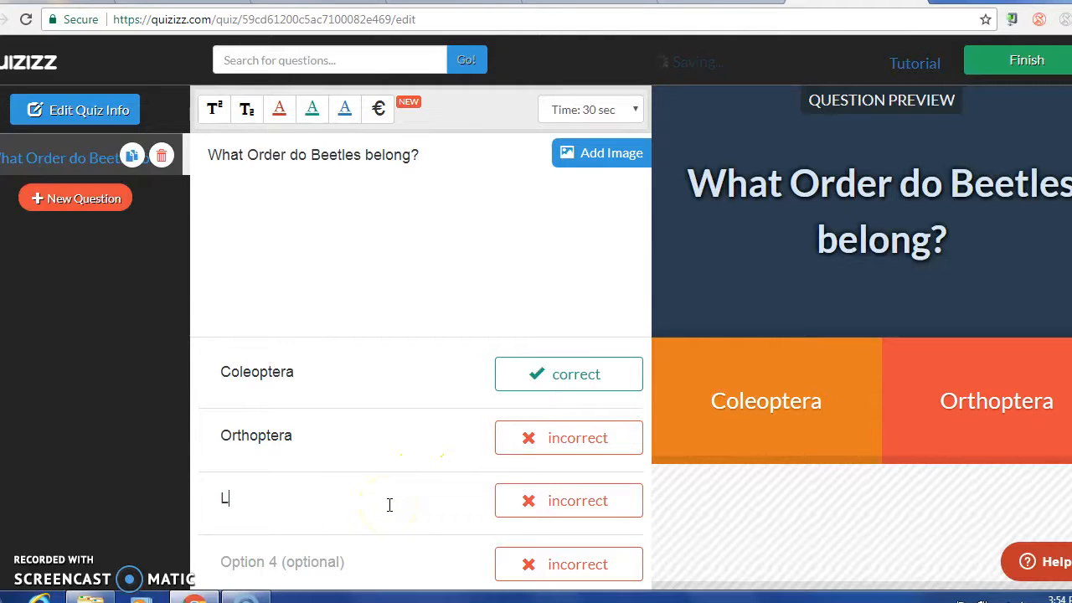
type("epidoptera")
left_click(335, 562)
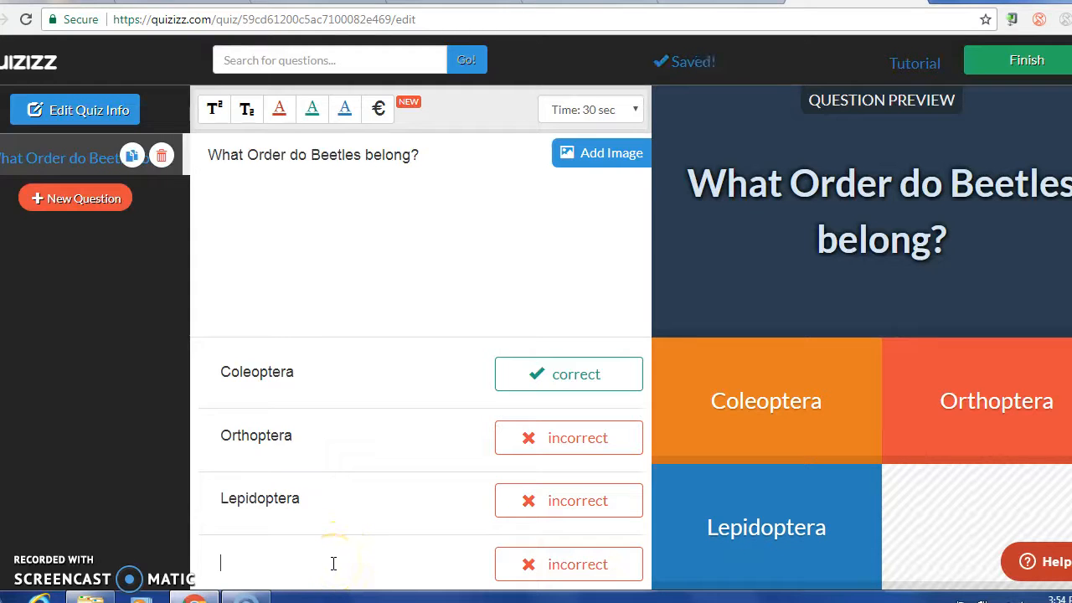
type("Blattodea")
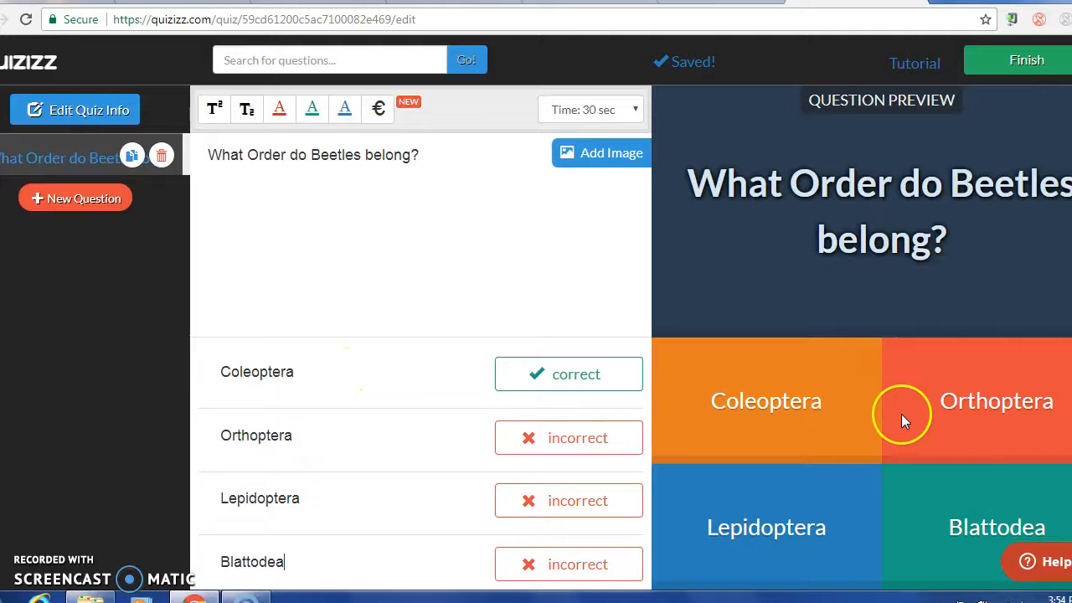
Start adding an image from the computer to the question and browse to Documents > Plants > Entomology Unit > insect pictures
left_click(584, 158)
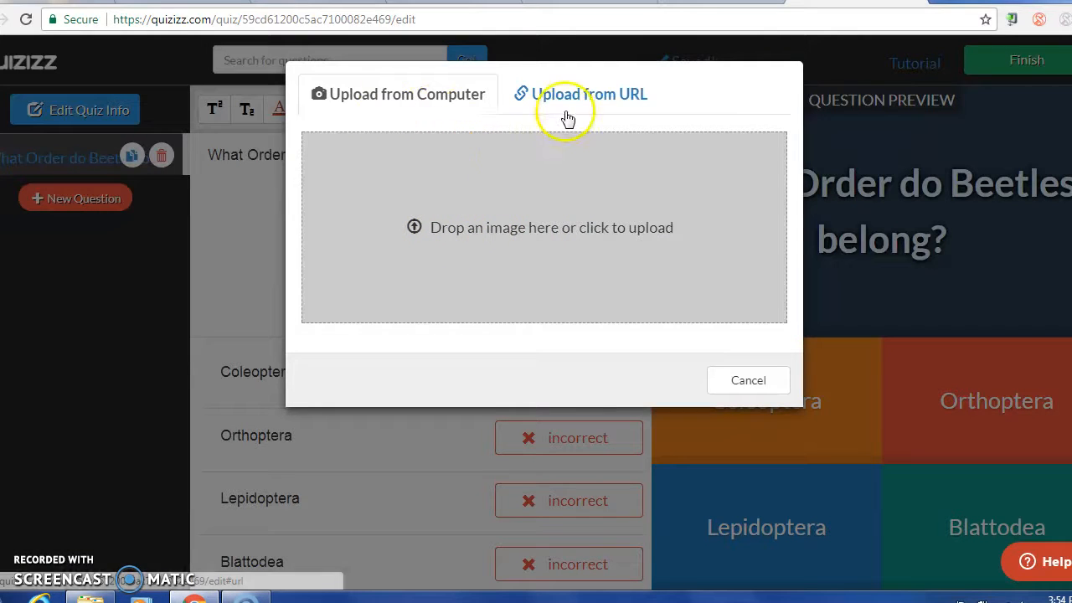
left_click(548, 230)
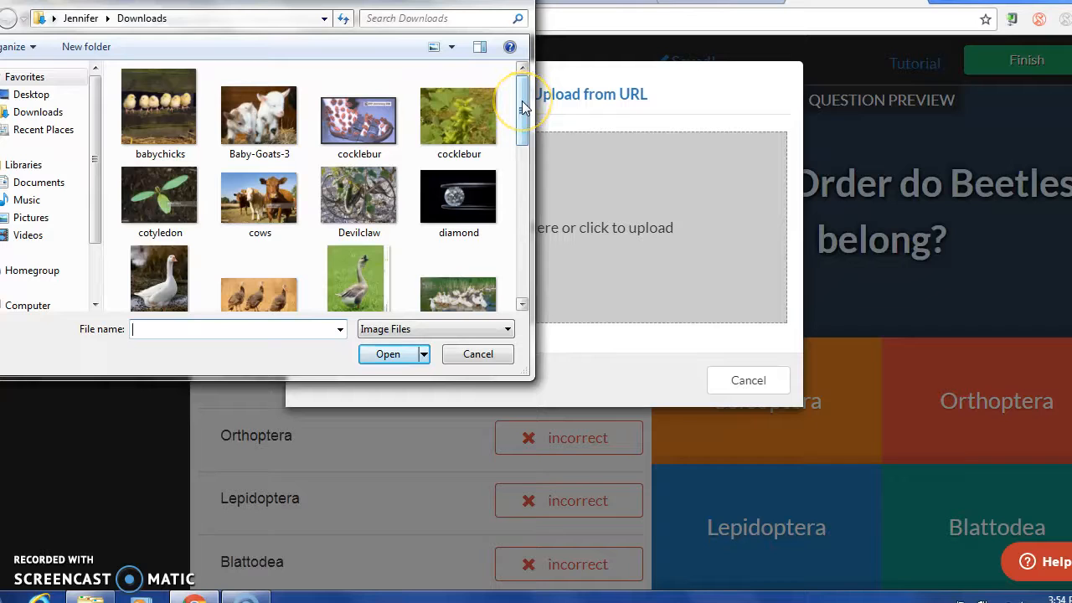
mouse_move(523, 106)
left_mouse_down()
mouse_move(524, 266)
mouse_move(538, 100)
left_mouse_up()
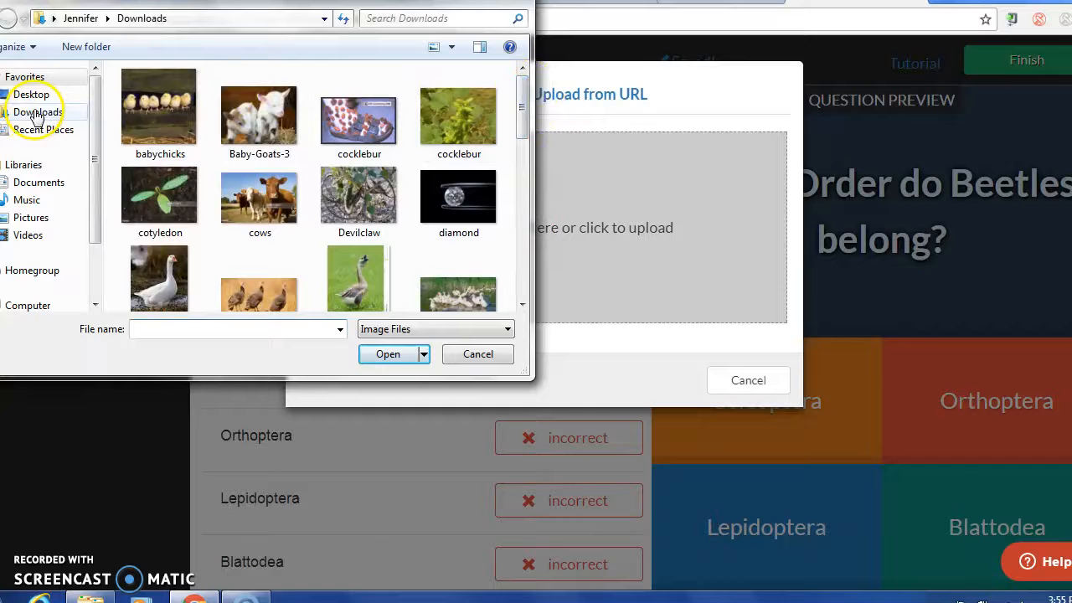
left_click(40, 182)
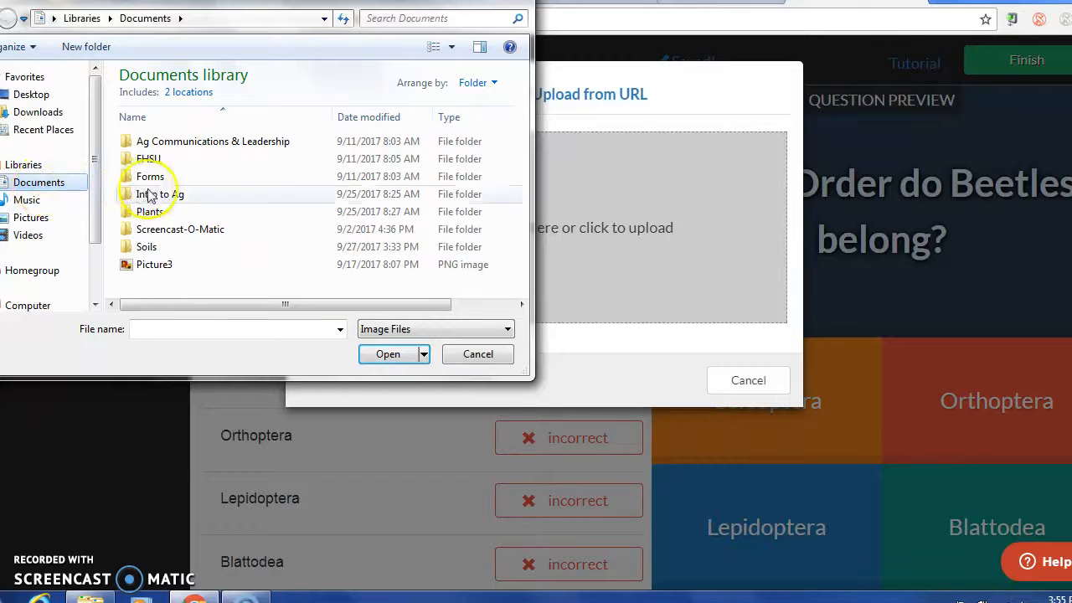
left_click(159, 215)
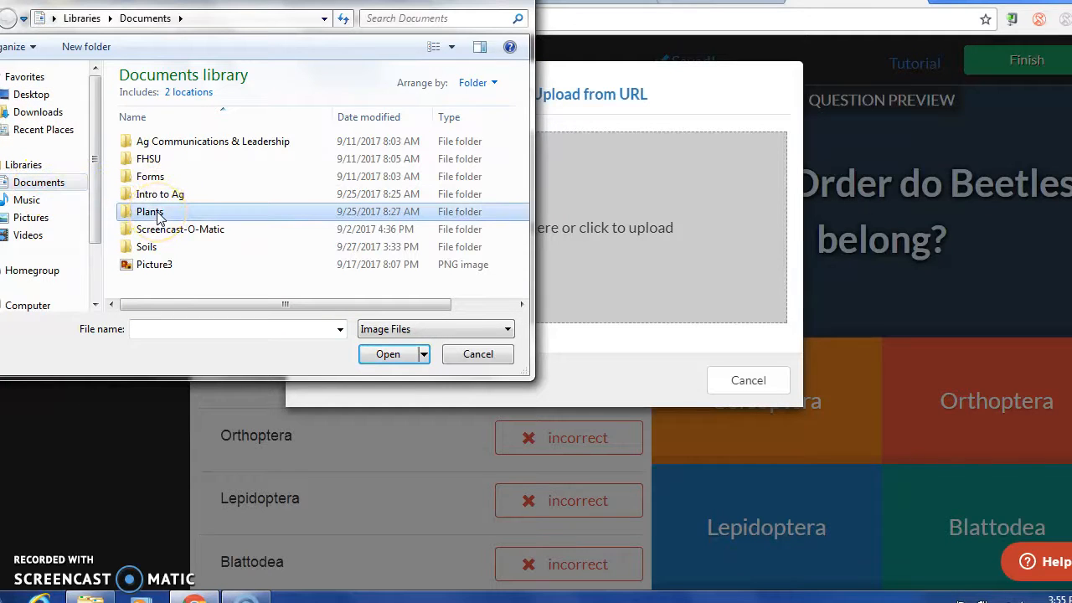
double_click(158, 215)
double_click(194, 142)
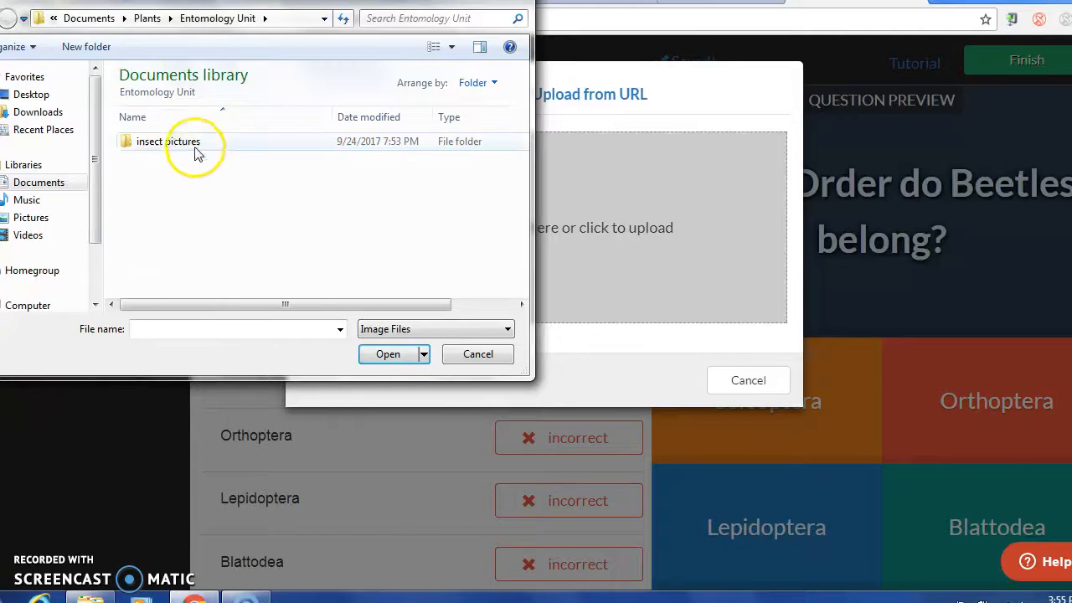
double_click(195, 146)
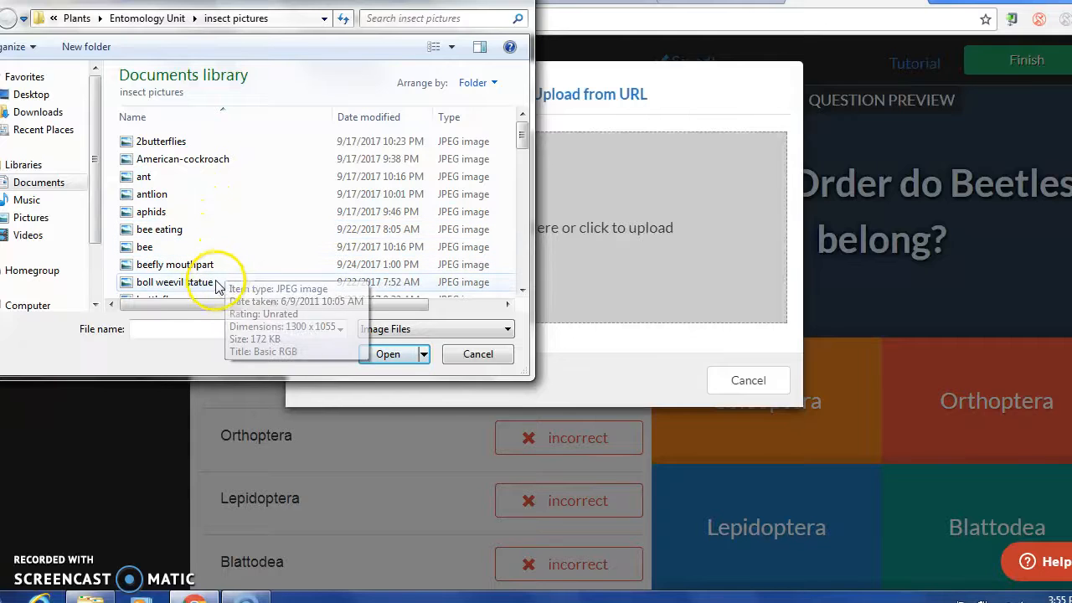
Attach the "clickbeetle" picture from the insect pictures folder to the beetle question
left_click(522, 290)
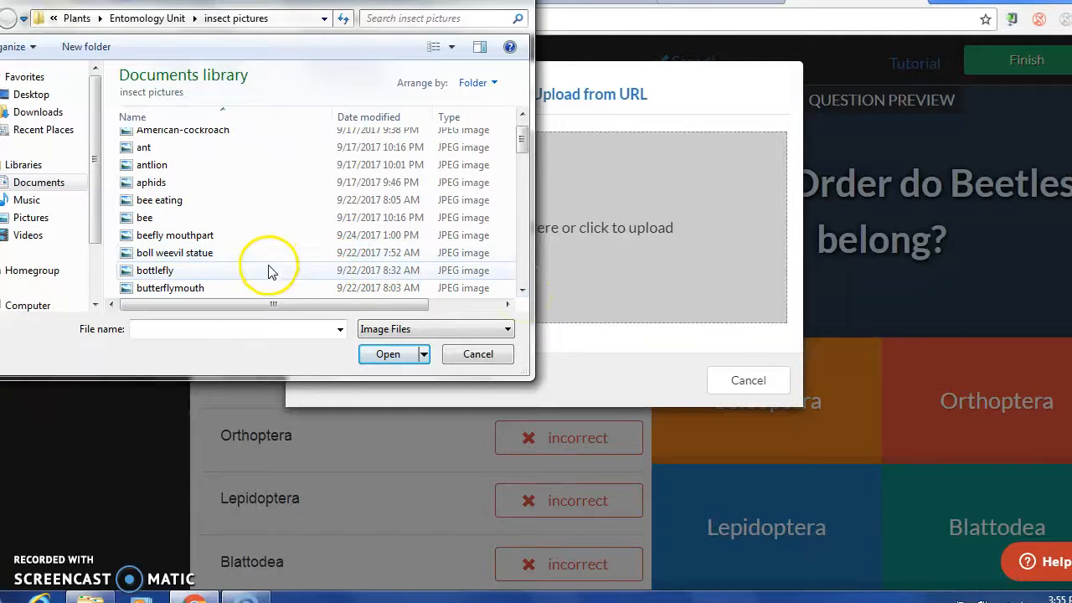
left_click(521, 290)
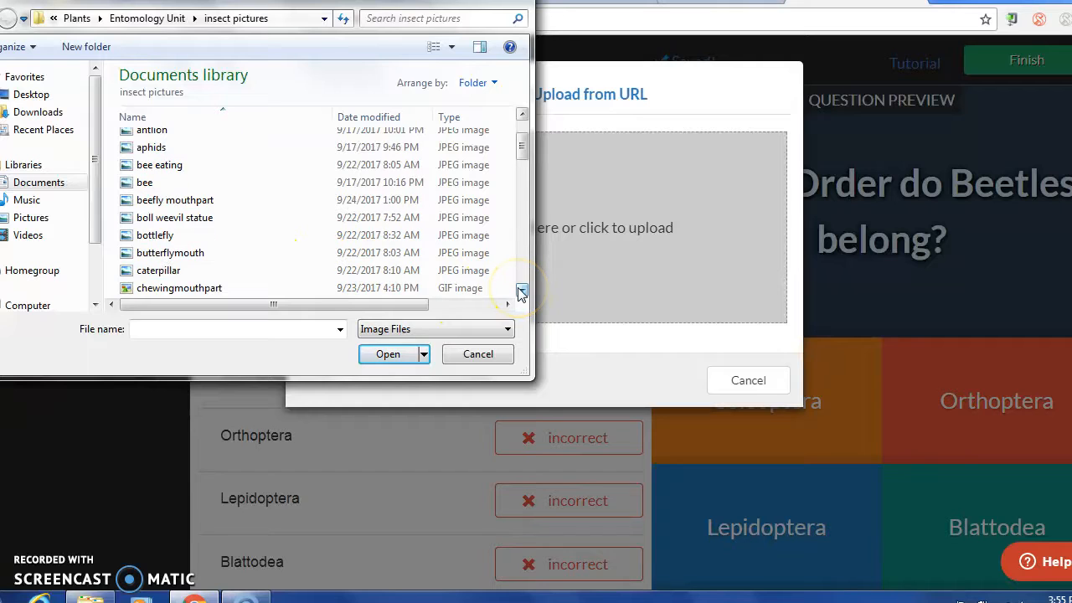
left_click(521, 290)
left_click(521, 289)
left_click(521, 290)
left_click(521, 289)
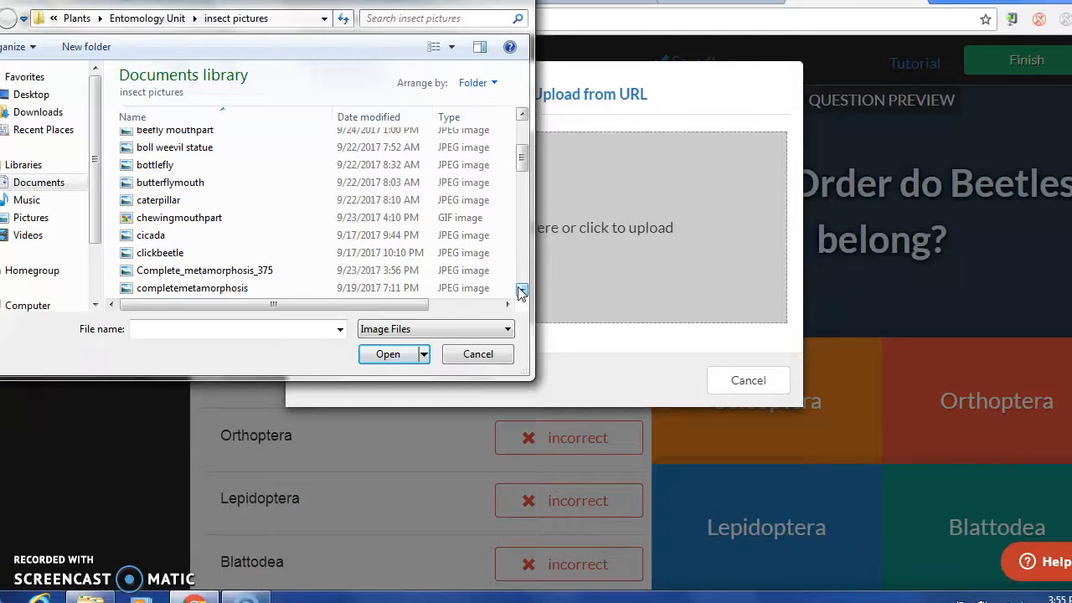
left_click(217, 252)
left_click(412, 353)
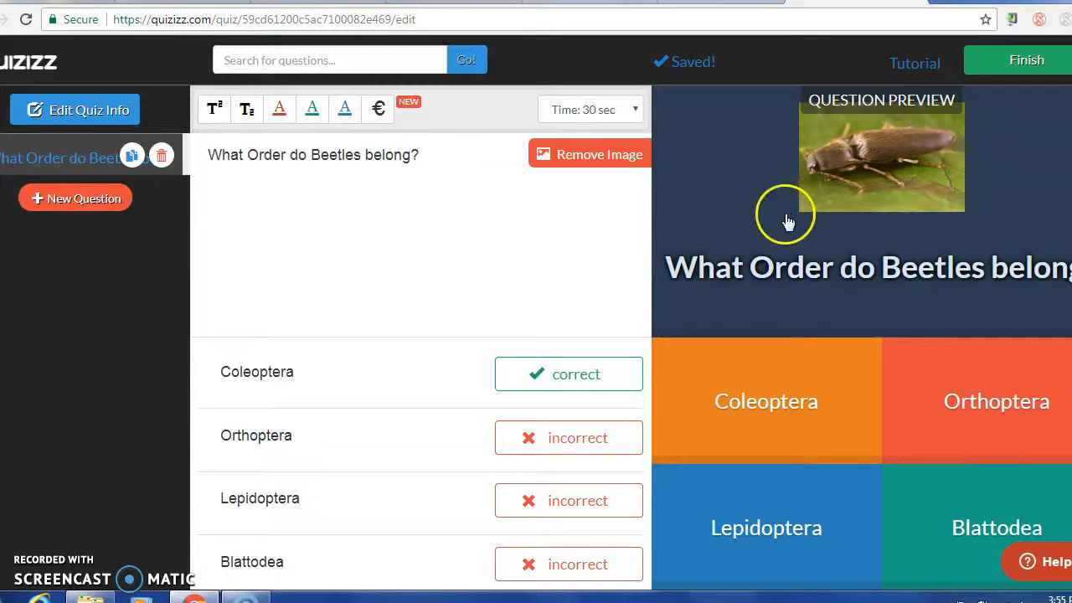
Add a second question with the text "How many legs does an insect have?"
left_click(82, 208)
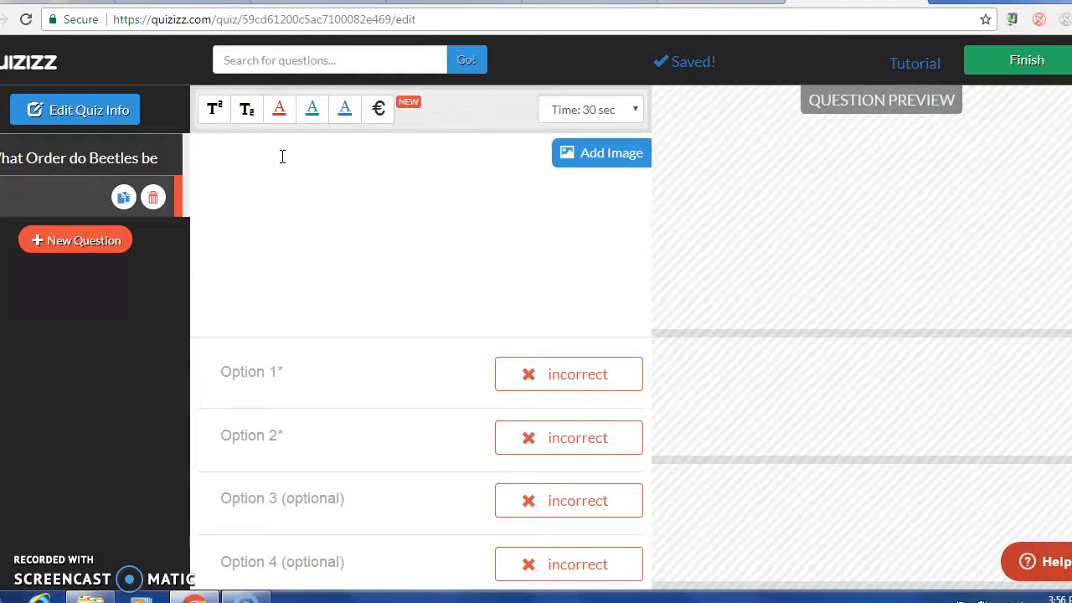
type("ow man")
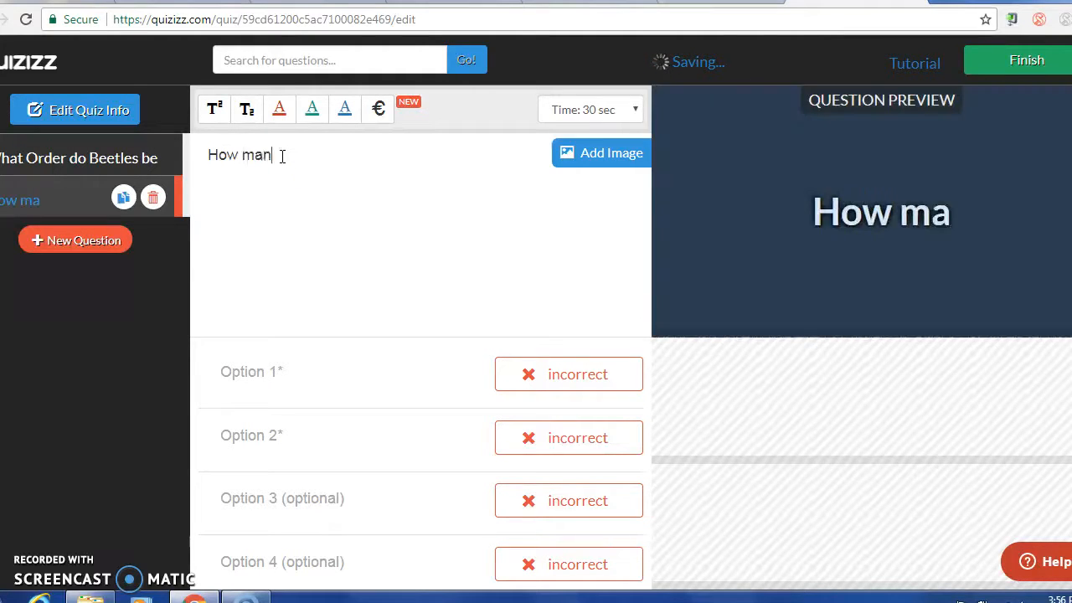
type("y legs doe")
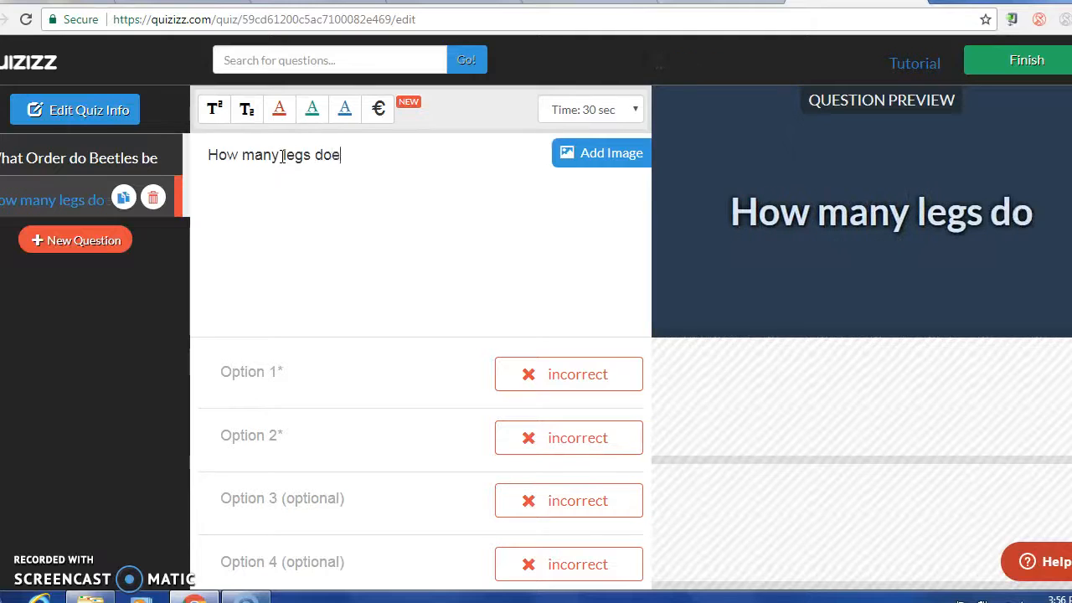
type("s an insec")
key("BackSpace")
type("ect have?")
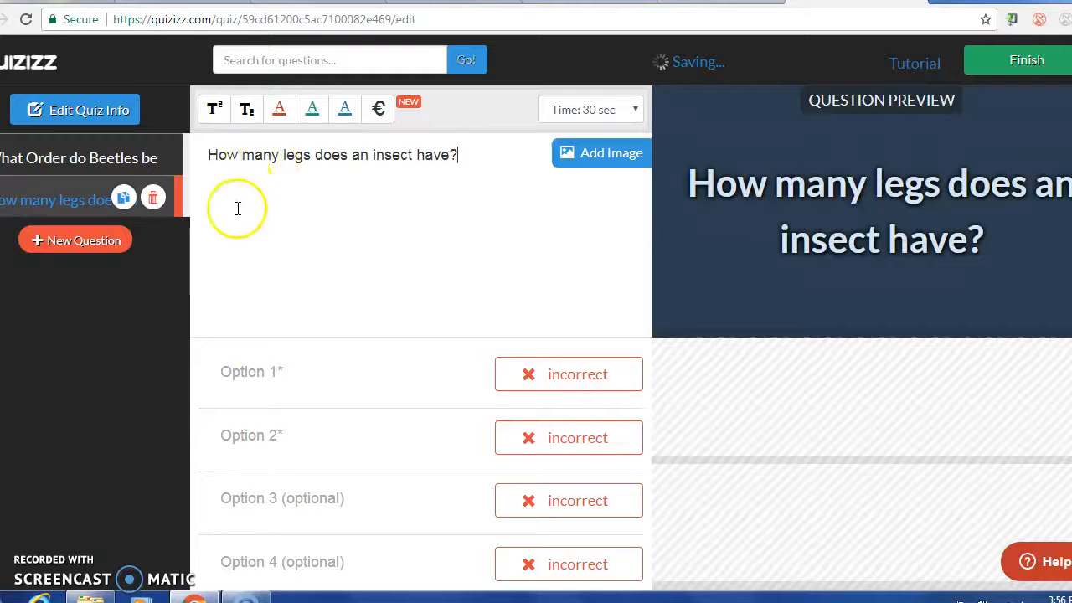
Enter 6, 8, 10 and 2 as the answer options of the insect legs question and mark 6 as correct
left_click(267, 369)
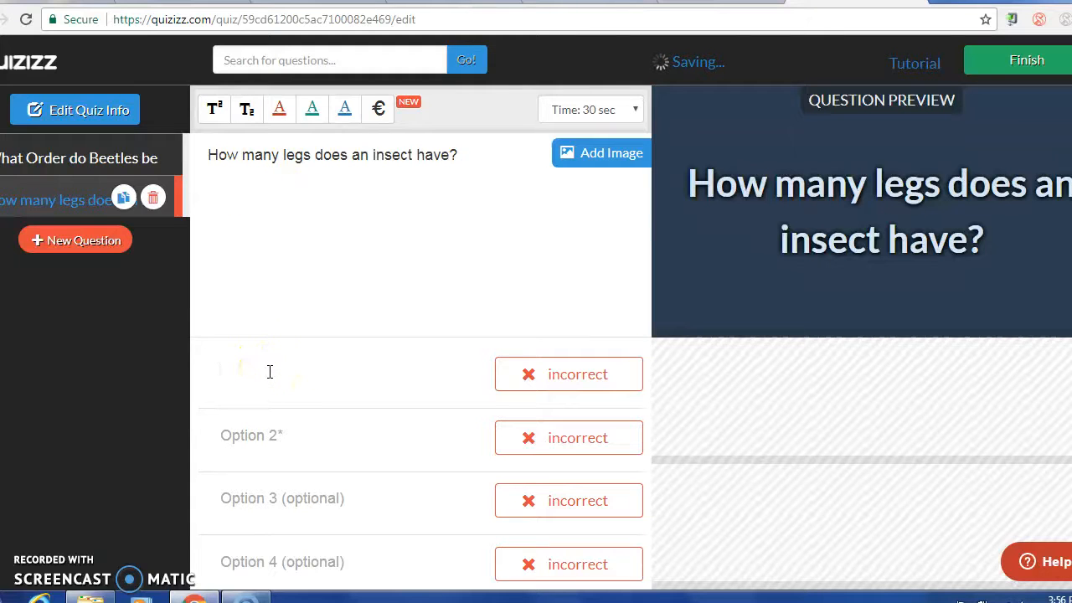
type("6")
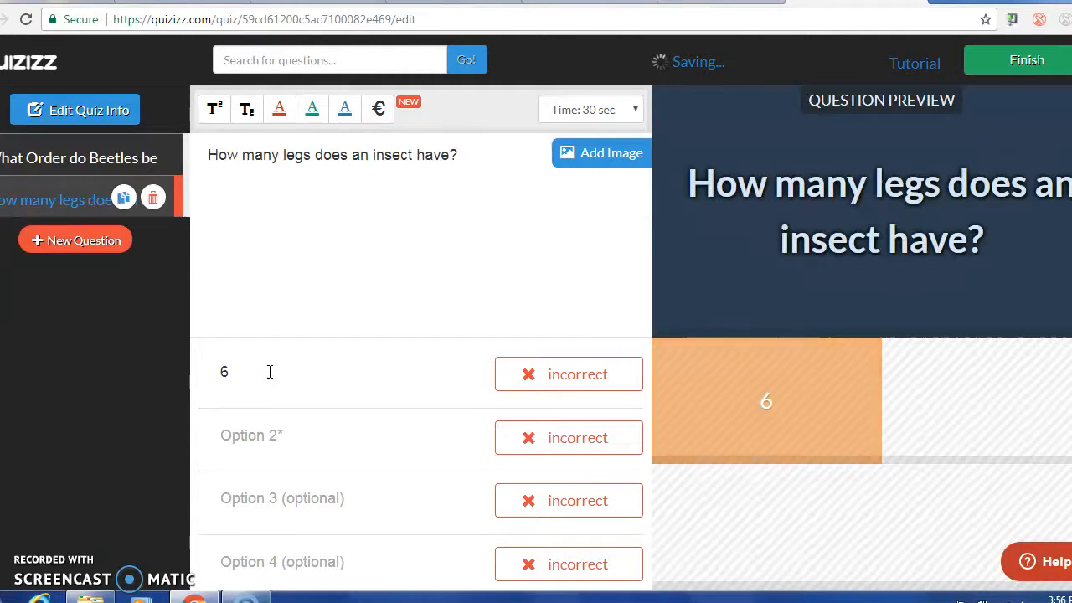
left_click(285, 456)
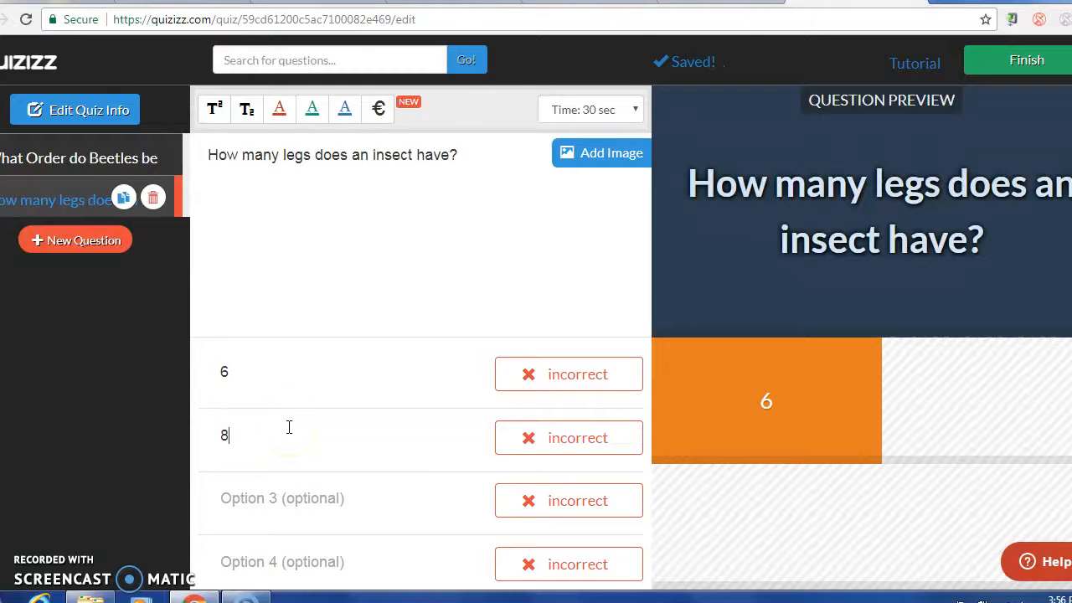
left_click(274, 506)
type("10")
left_click(275, 562)
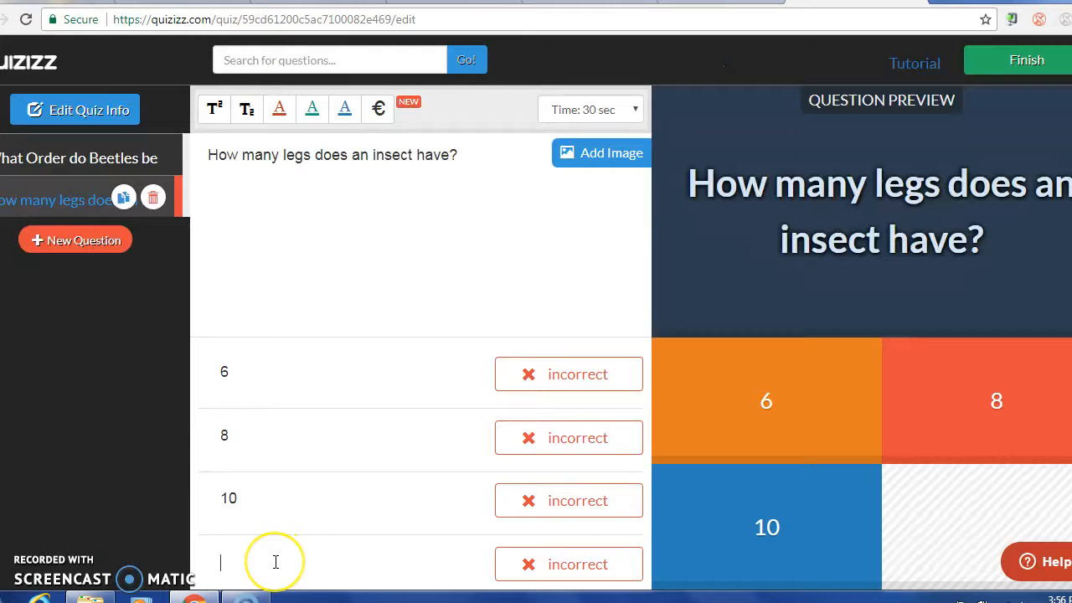
type("2")
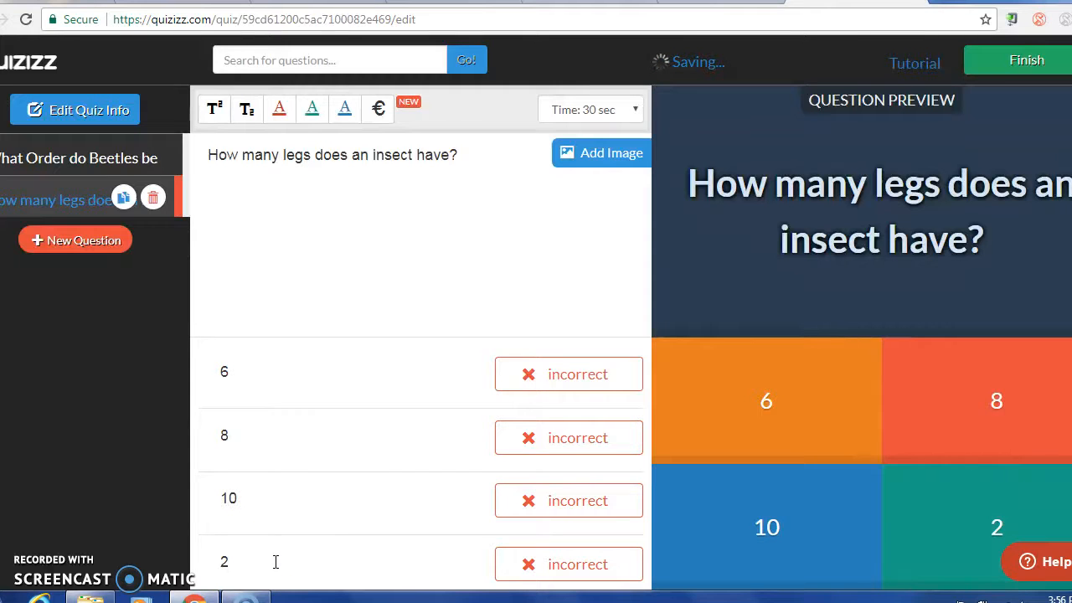
left_click(521, 380)
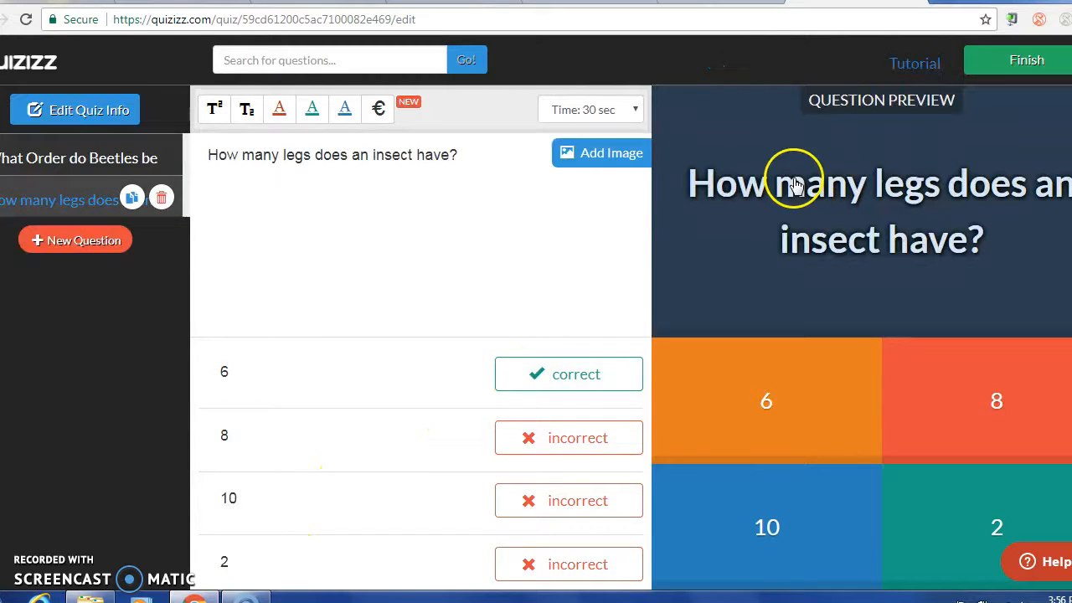
Finish and create the quiz with the grade range 9 to 10 and the subject Other
left_click(1005, 67)
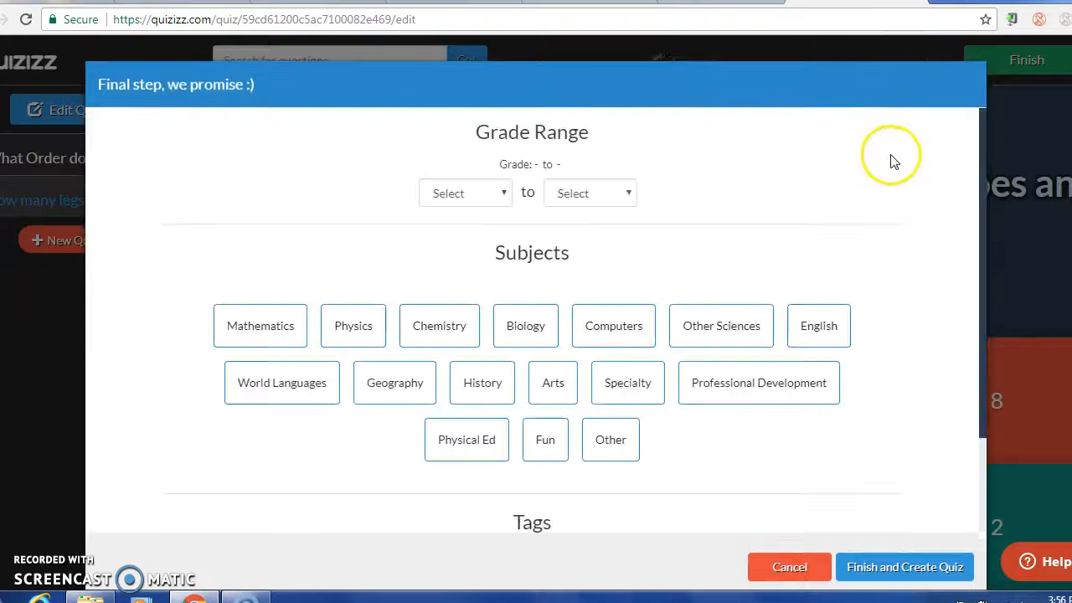
left_click(505, 207)
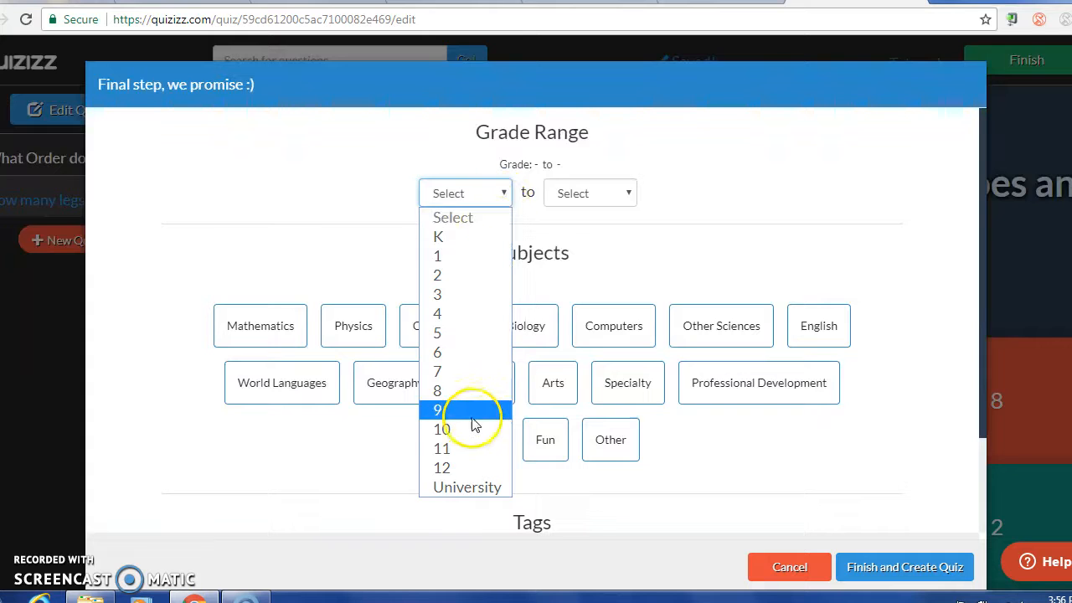
left_click(469, 409)
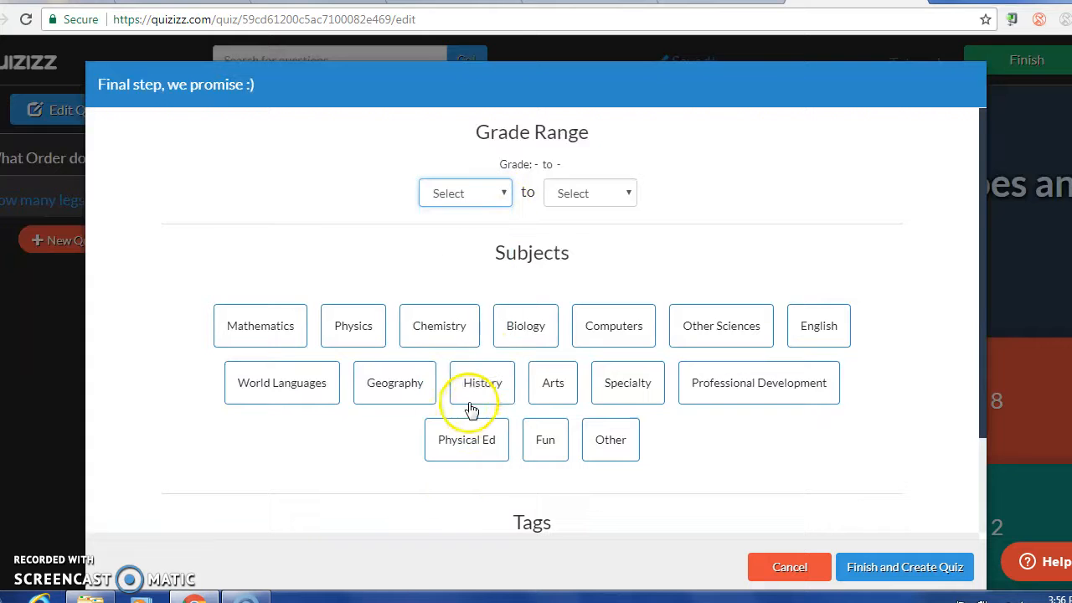
left_click(592, 205)
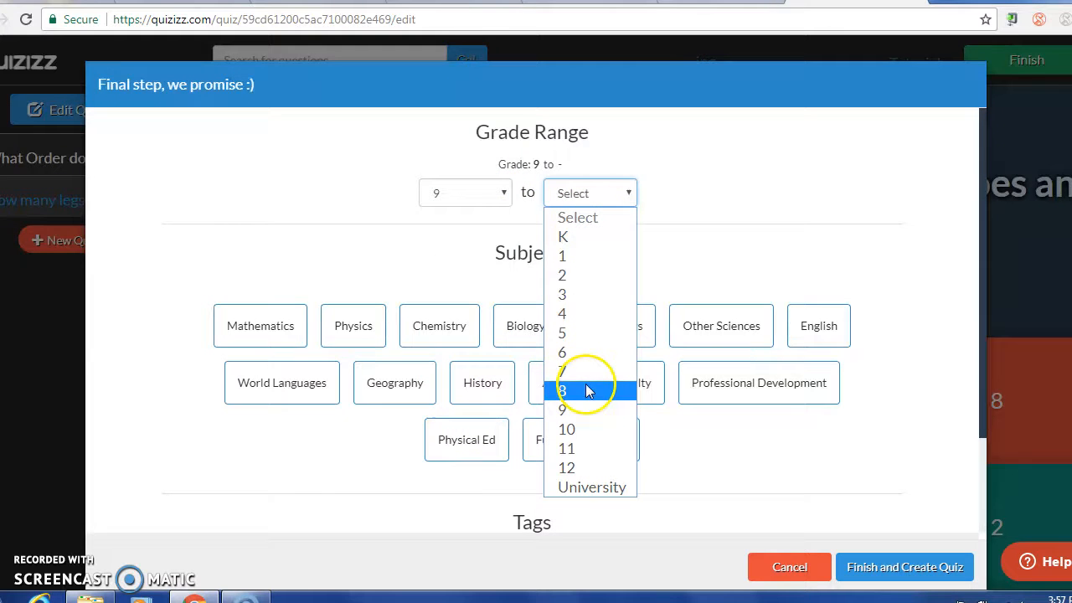
left_click(591, 428)
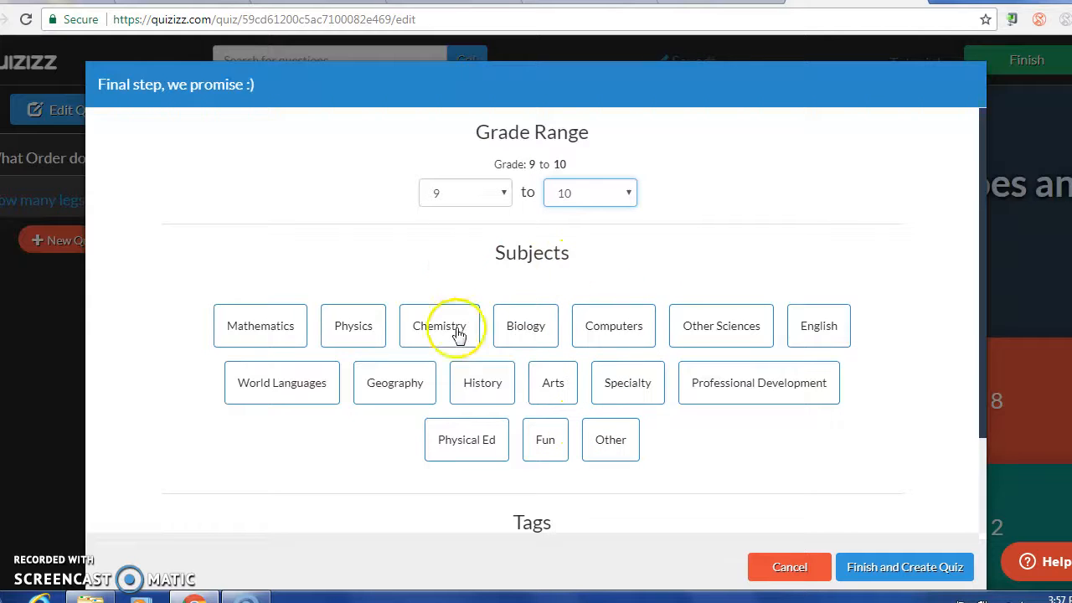
left_click(633, 432)
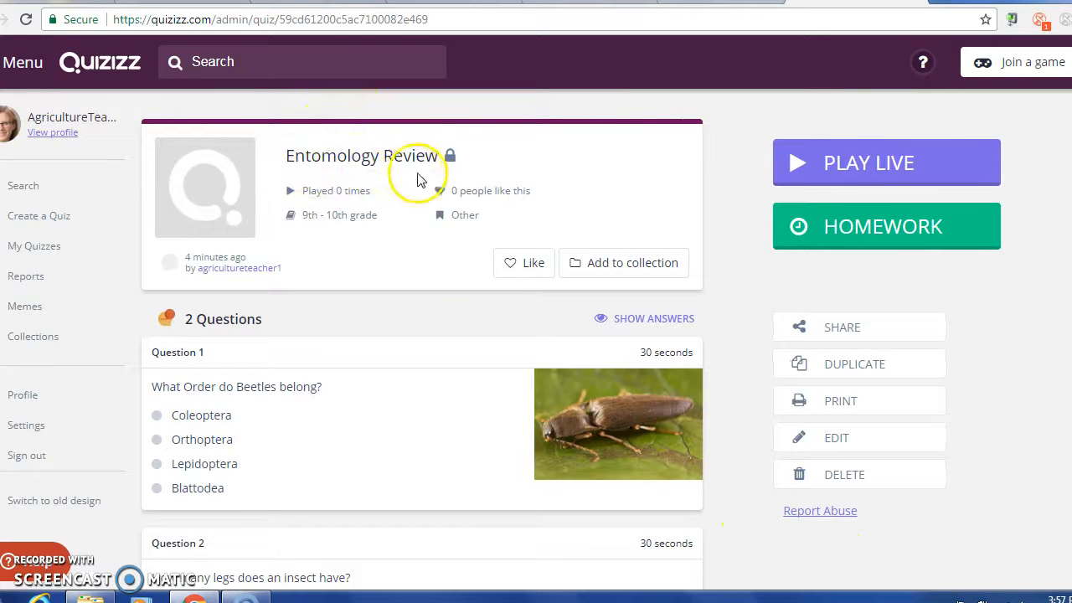
scroll(339, 457, "down", 2)
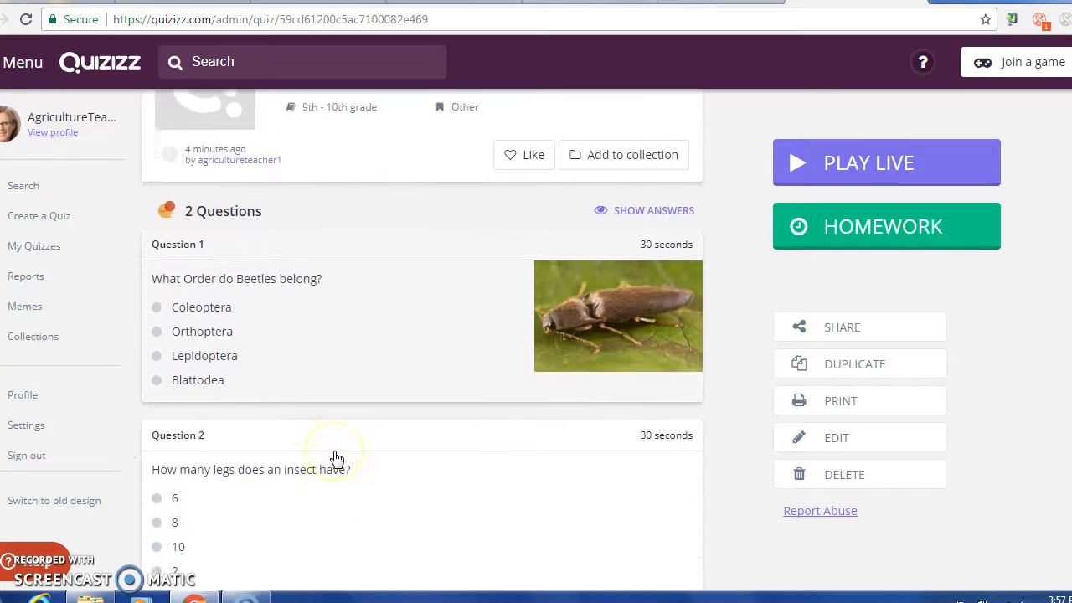
Assign the Entomology Review quiz as homework with an Oct 2nd deadline, and end the running homework assignment
scroll(339, 444, "up", 1)
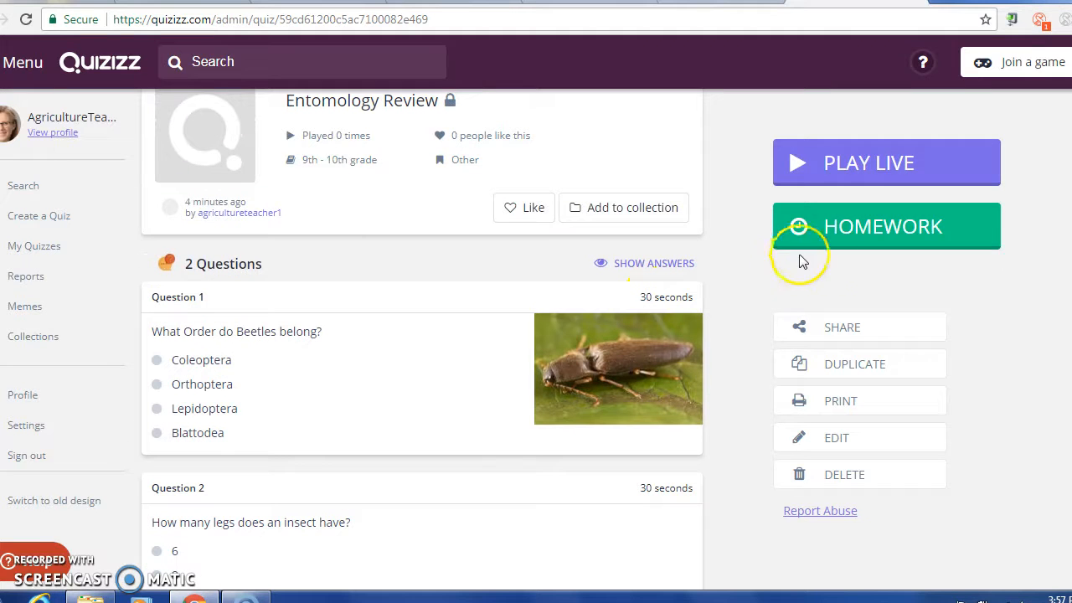
left_click(842, 241)
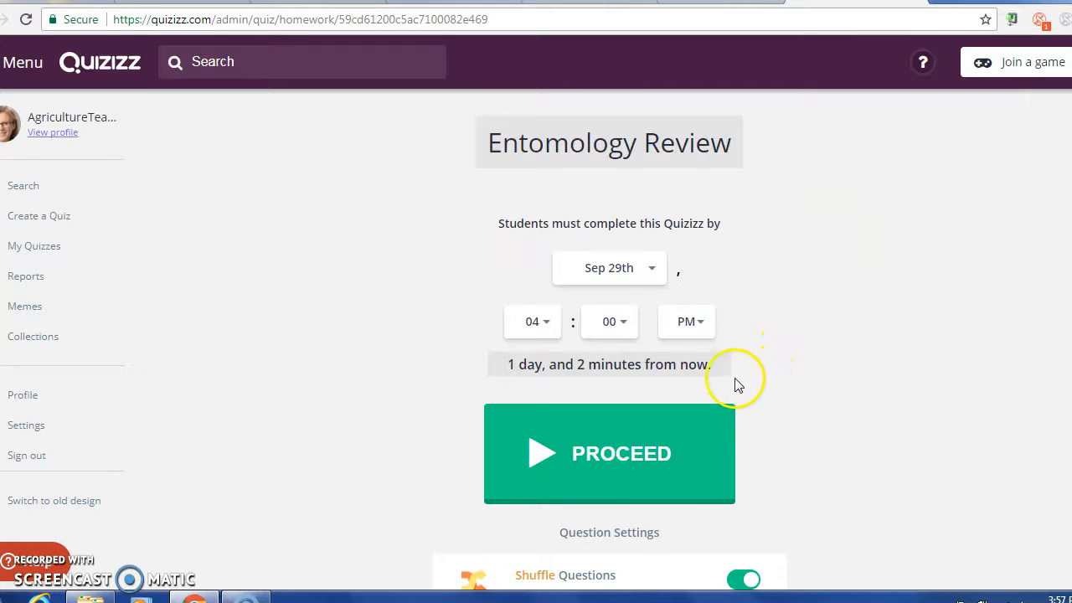
left_click(661, 278)
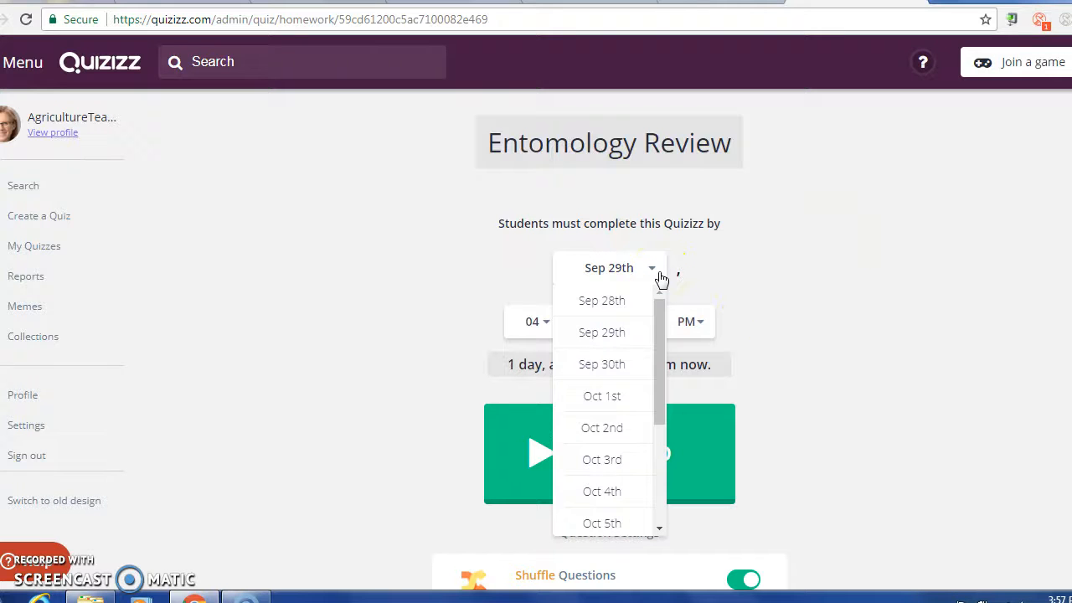
left_click(632, 429)
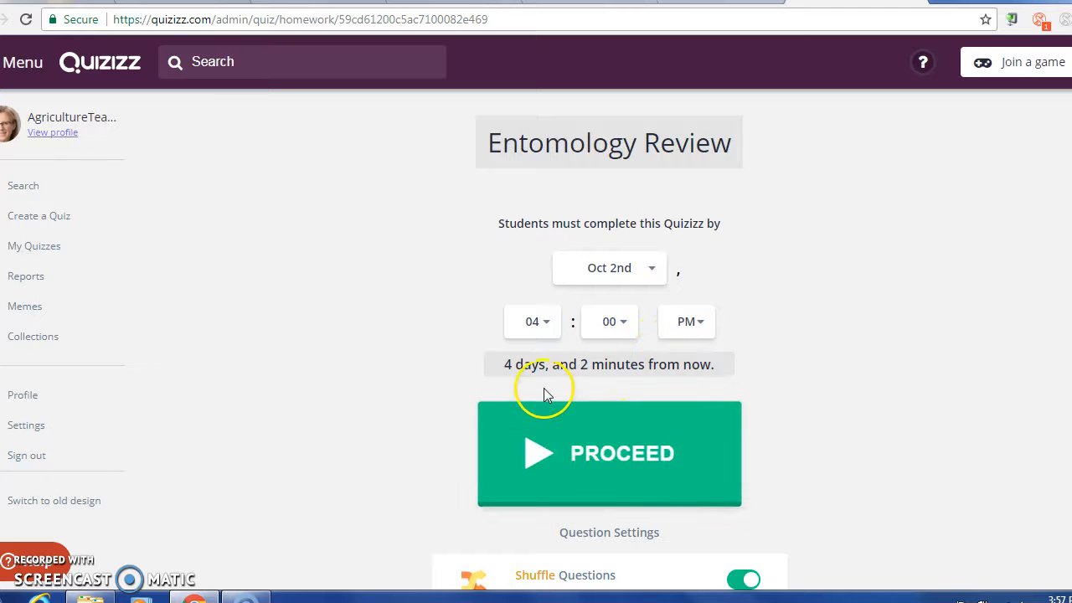
left_click(608, 449)
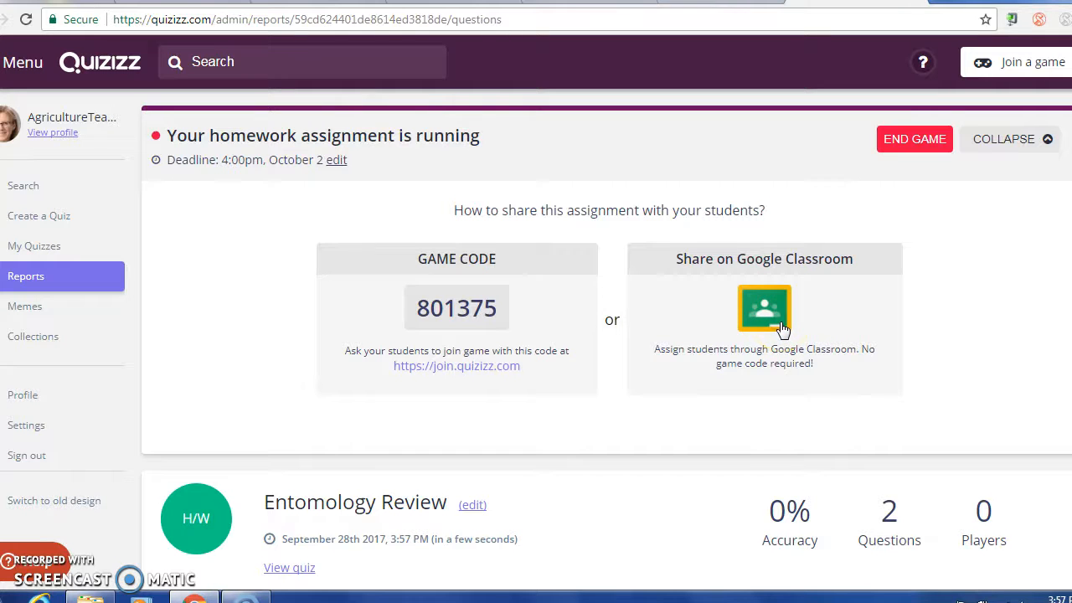
left_click(938, 149)
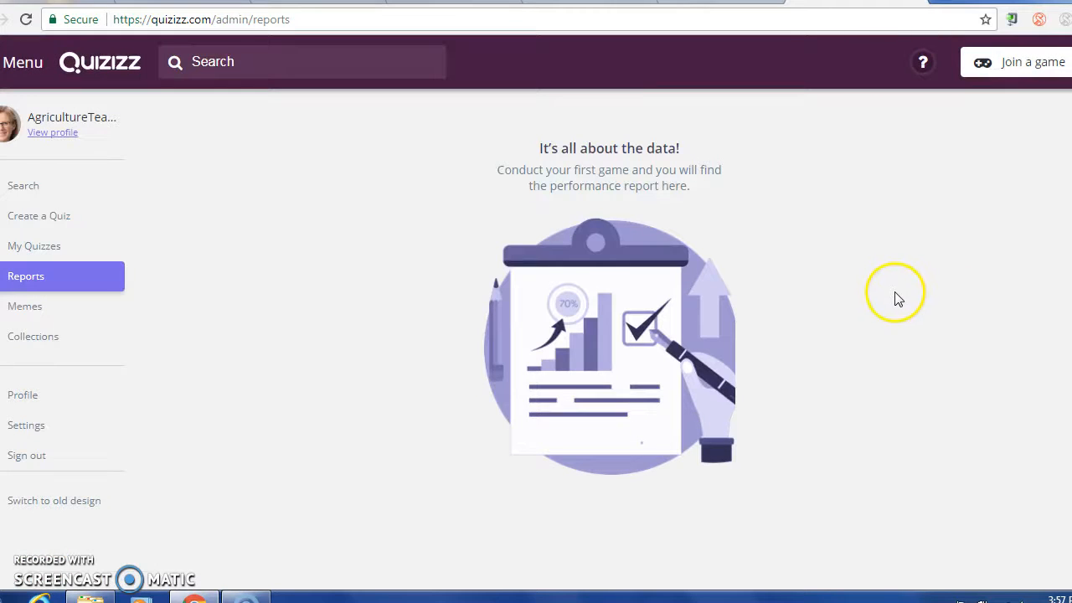
Set up a live game of the Entomology Review quiz with shuffling of questions and of answer options turned off
left_click(45, 247)
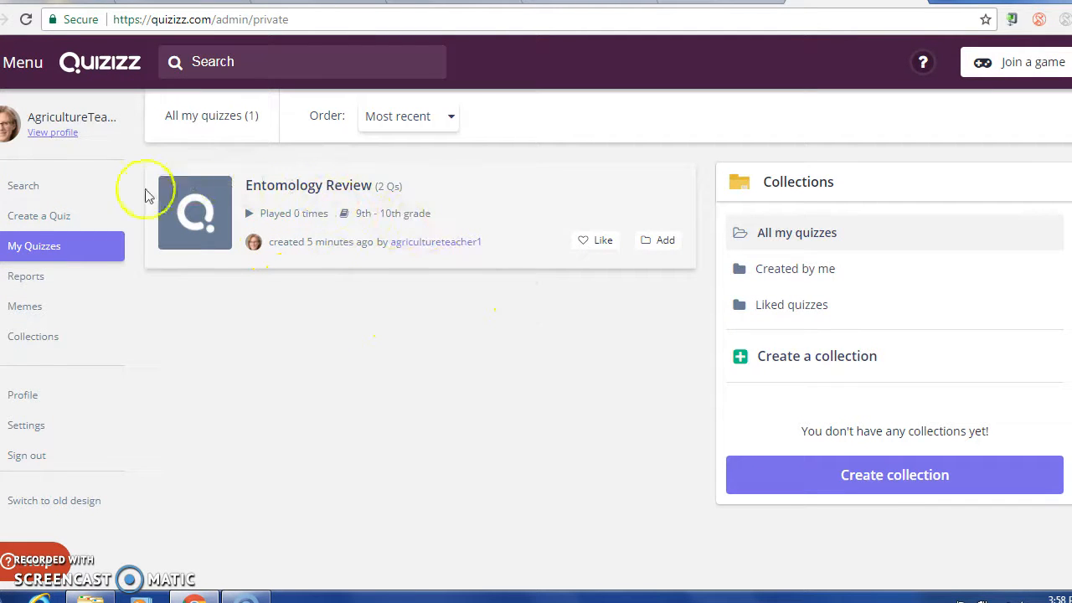
left_click(339, 186)
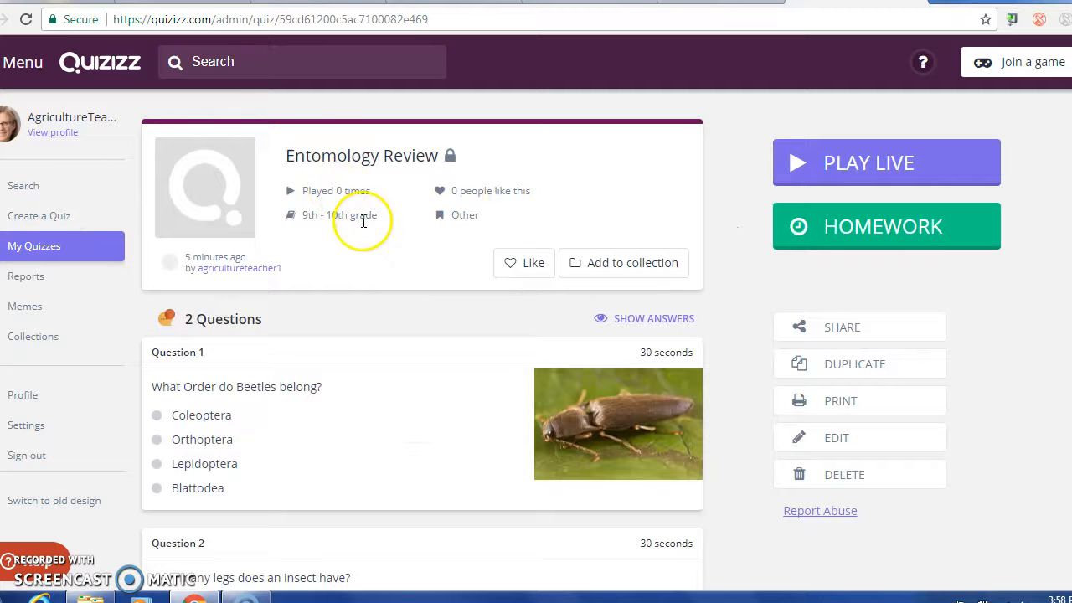
left_click(874, 161)
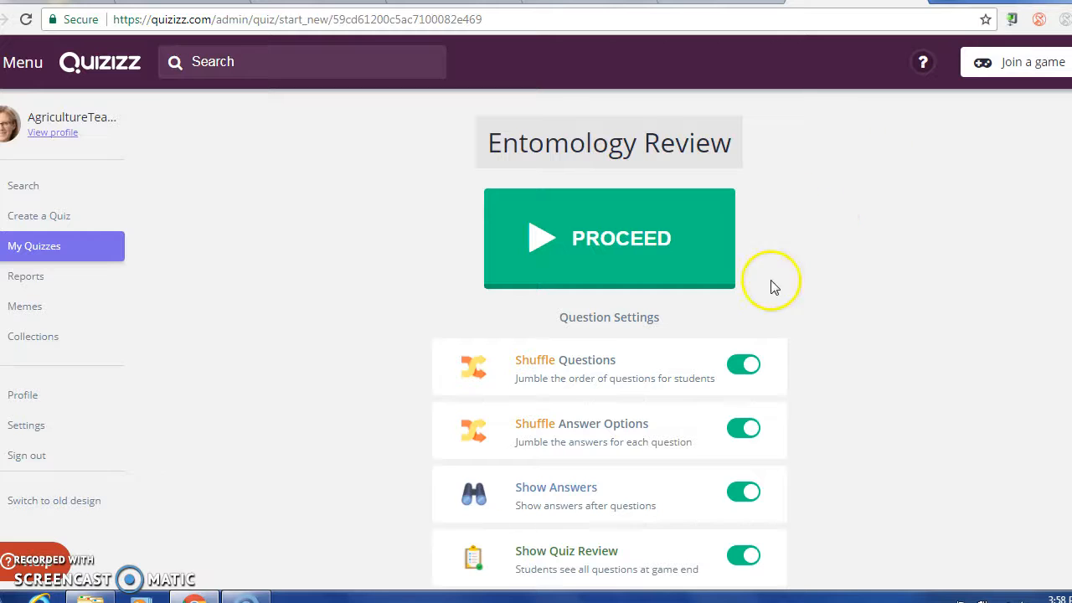
left_click(744, 368)
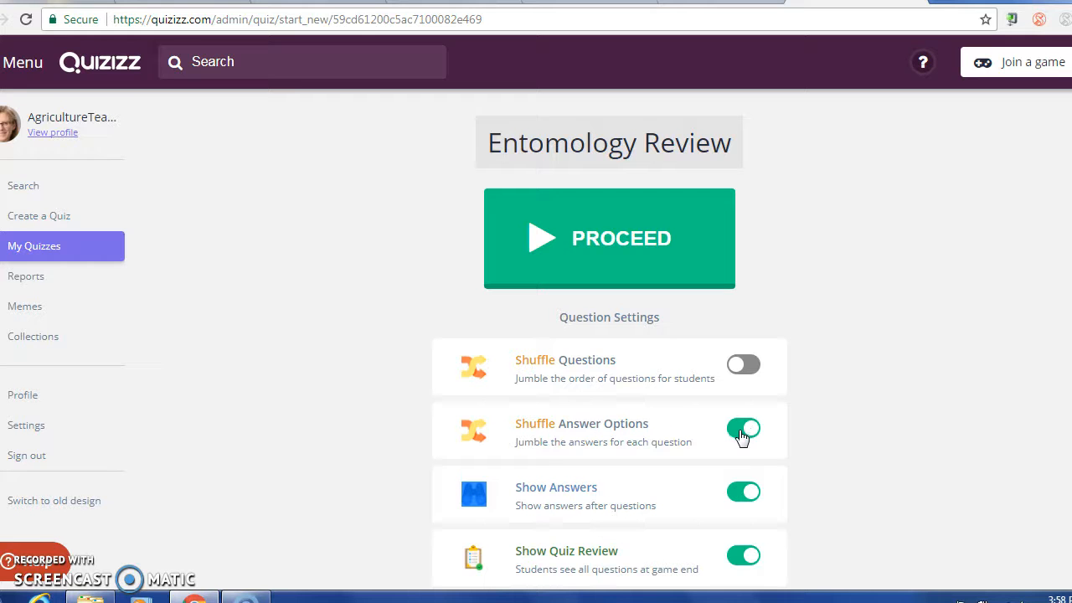
left_click(742, 430)
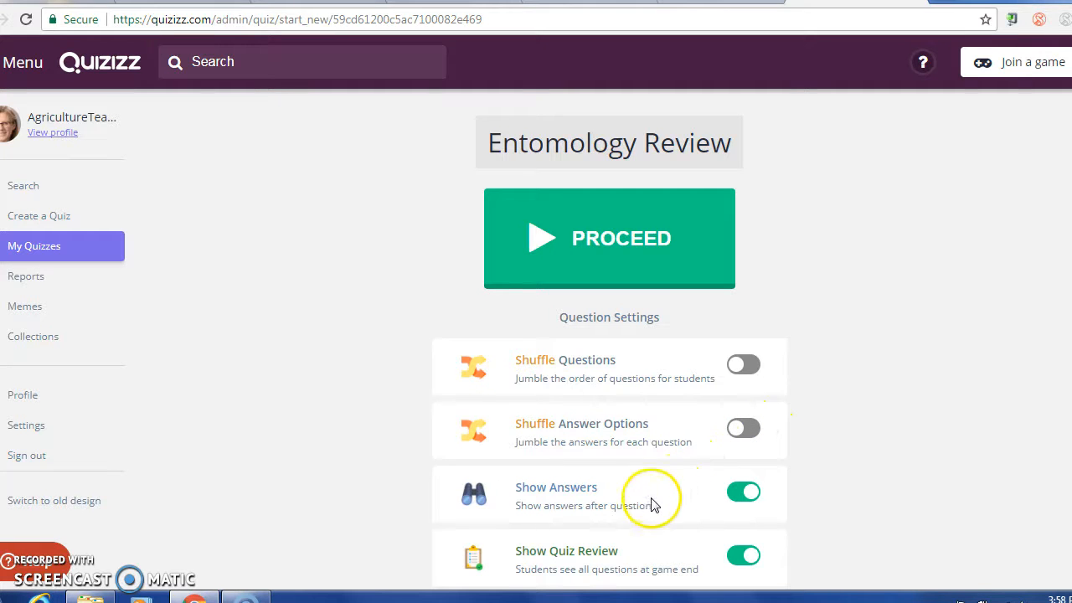
Examine the live game's remaining question settings, the leaderboard, timer, meme and music settings, and the available memesets
scroll(653, 490, "down", 1)
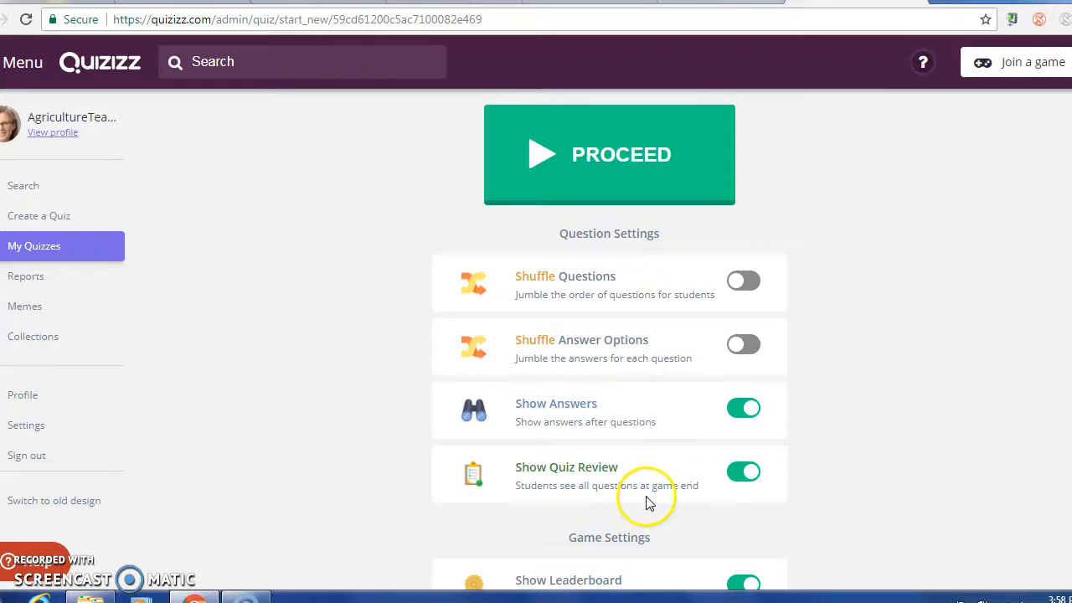
scroll(683, 502, "down", 1)
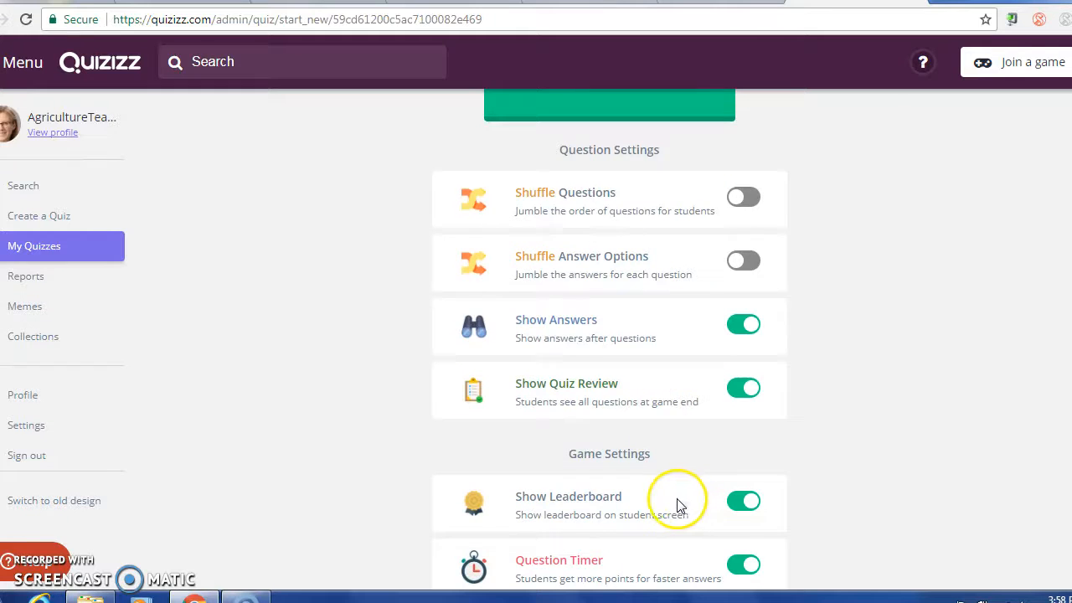
scroll(674, 494, "down", 1)
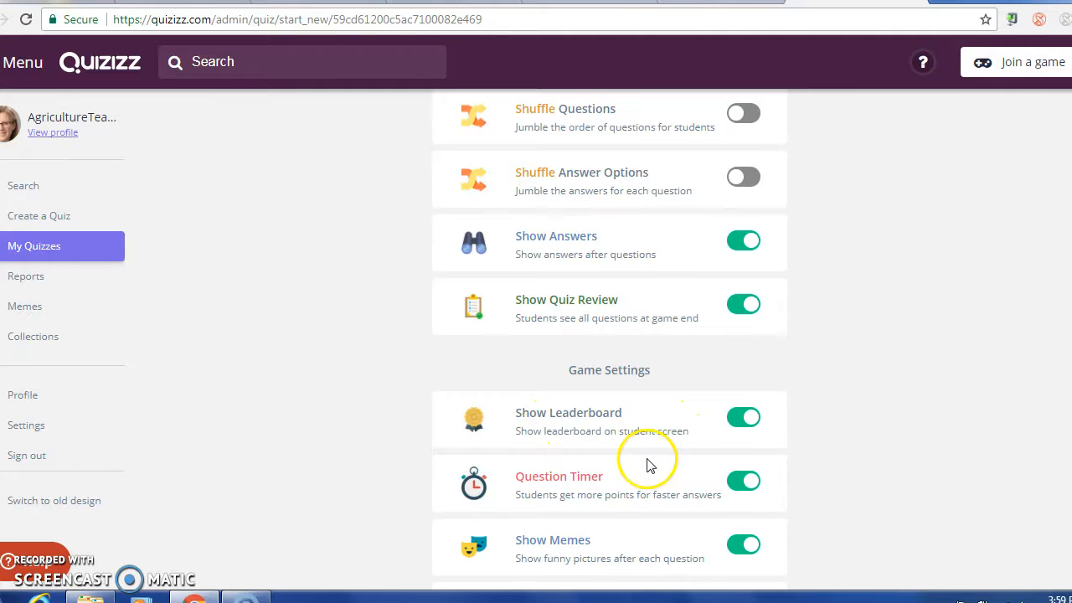
scroll(645, 460, "down", 1)
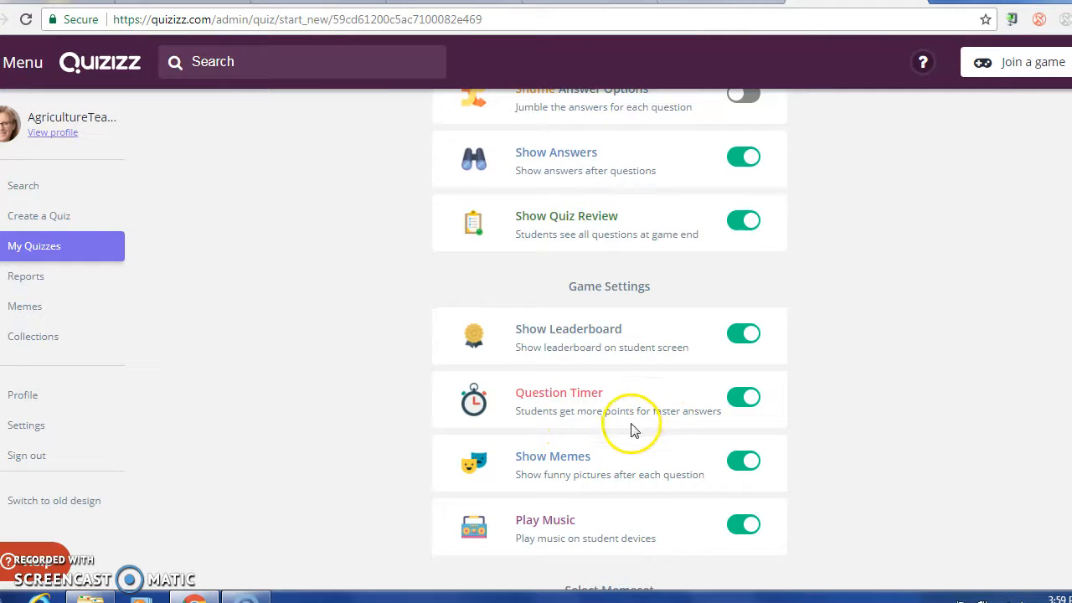
scroll(617, 444, "down", 1)
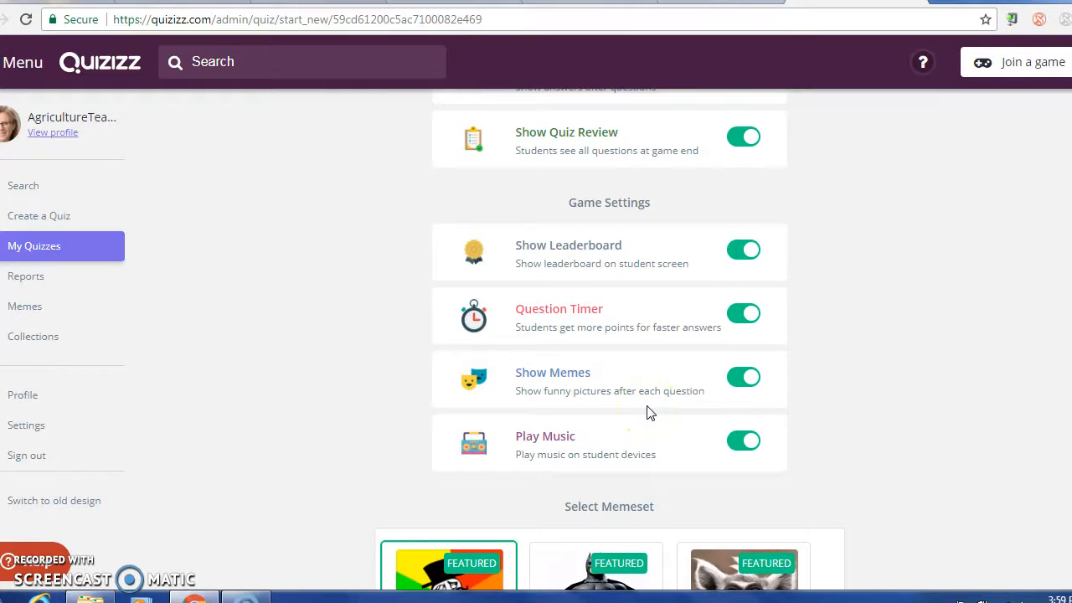
scroll(640, 409, "down", 1)
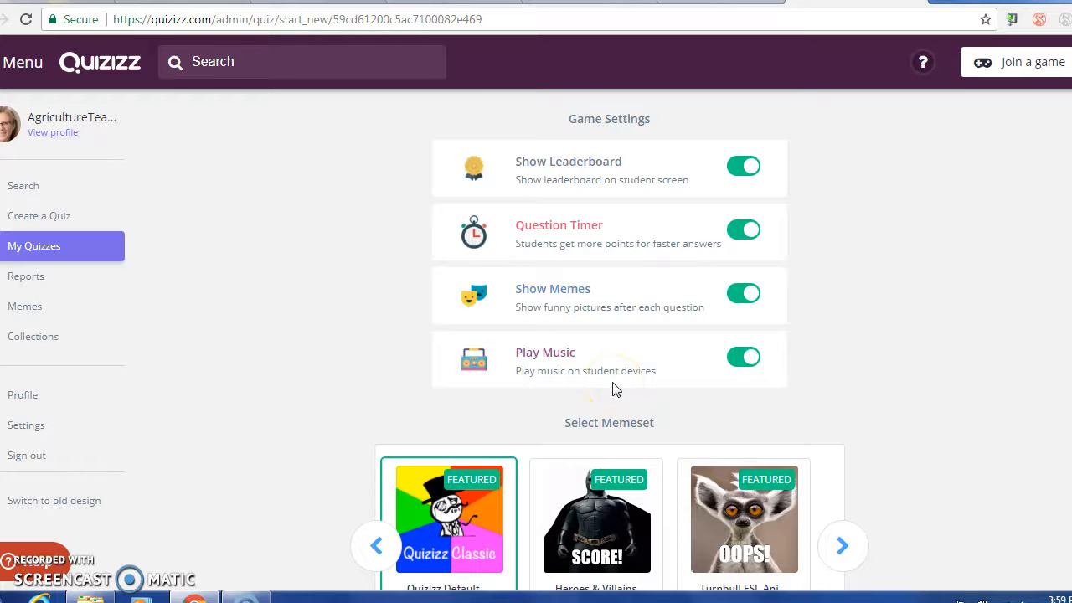
scroll(607, 382, "down", 1)
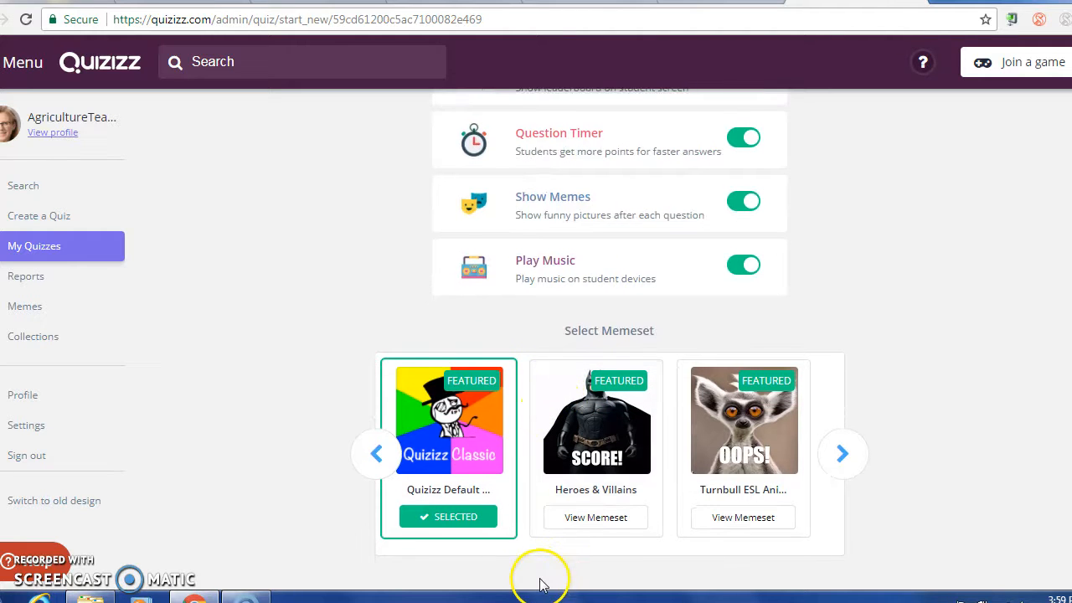
scroll(528, 578, "up", 4)
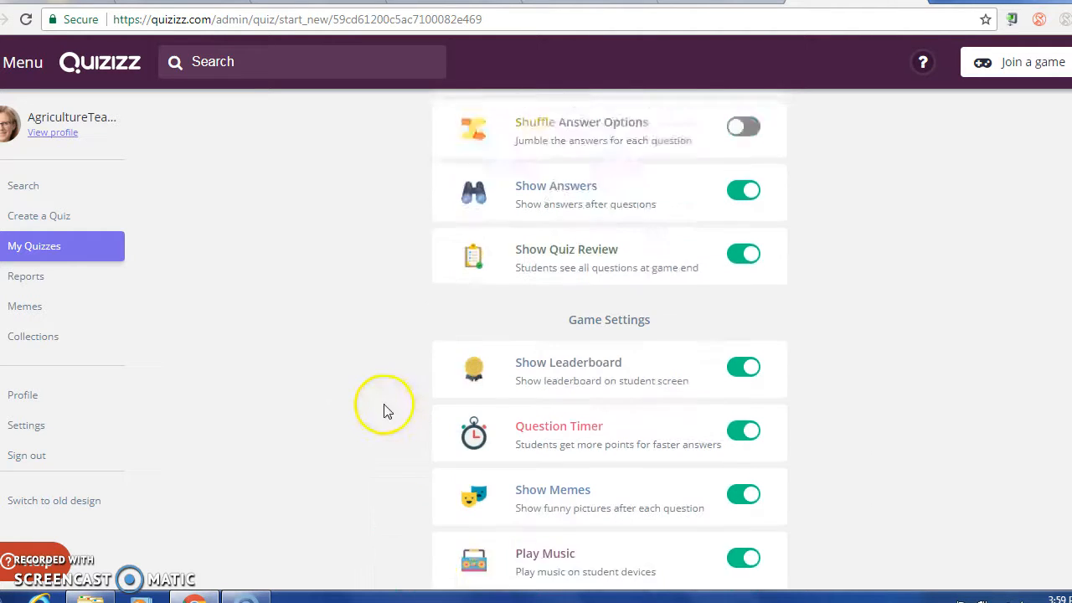
scroll(412, 347, "up", 3)
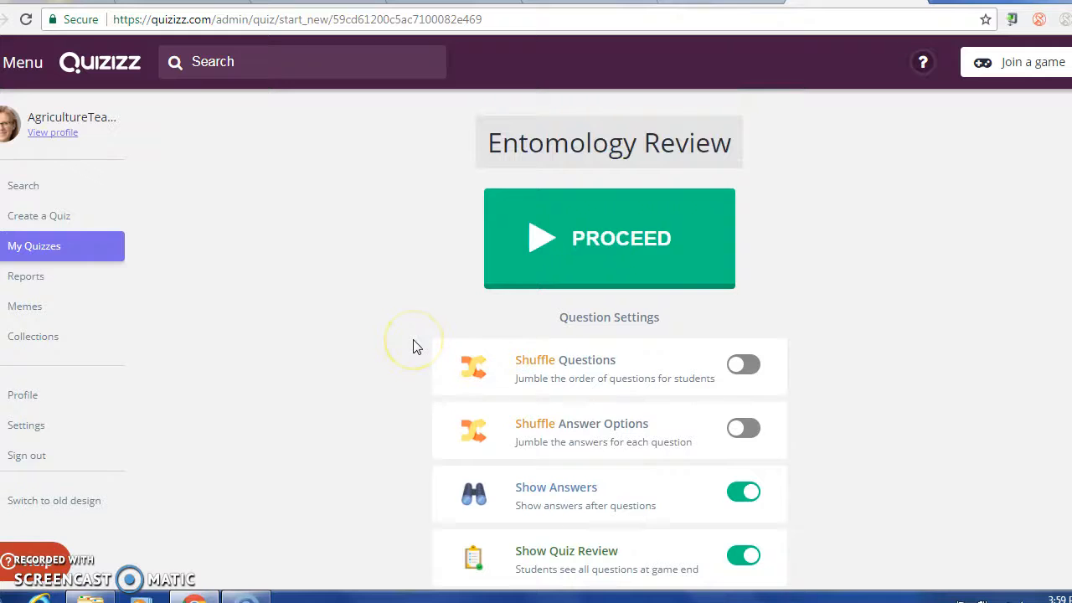
Proceed with the chosen settings to create the live game and dismiss the information message about joining
left_click(653, 240)
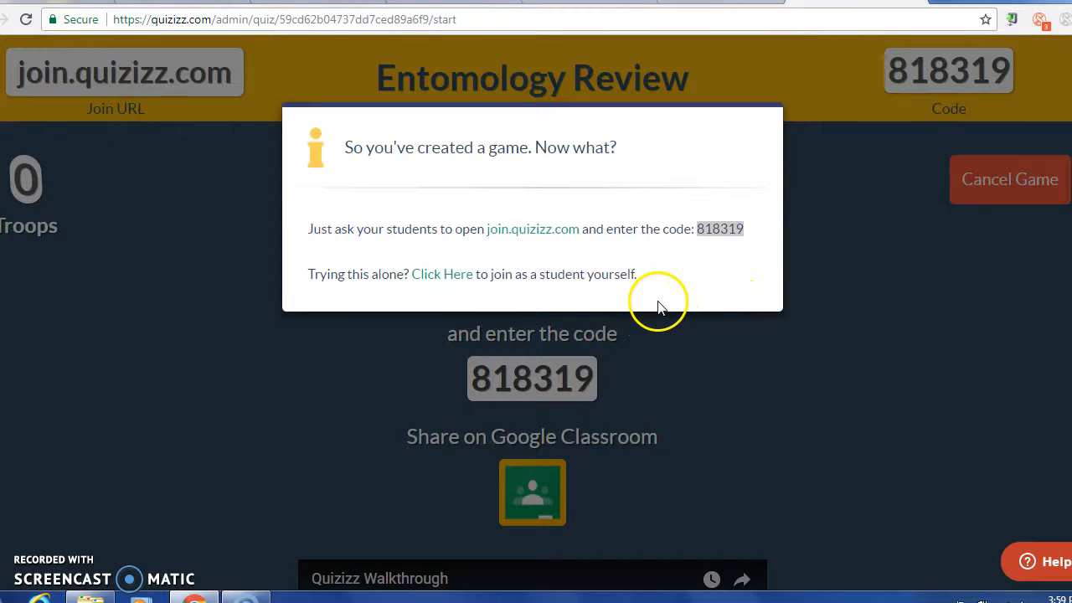
left_click_drag(411, 274, 474, 274)
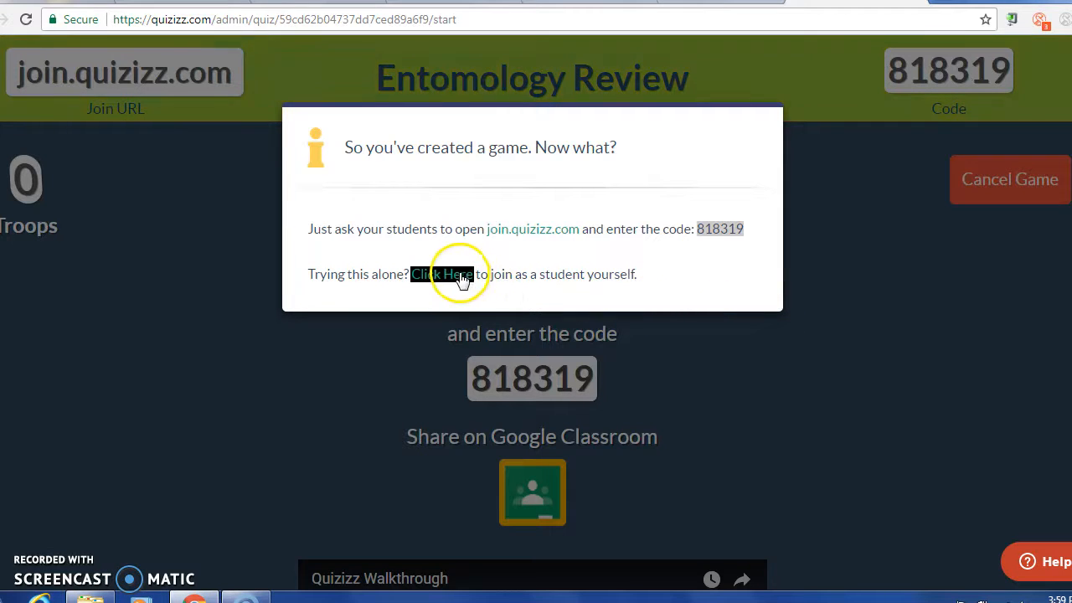
left_click(832, 176)
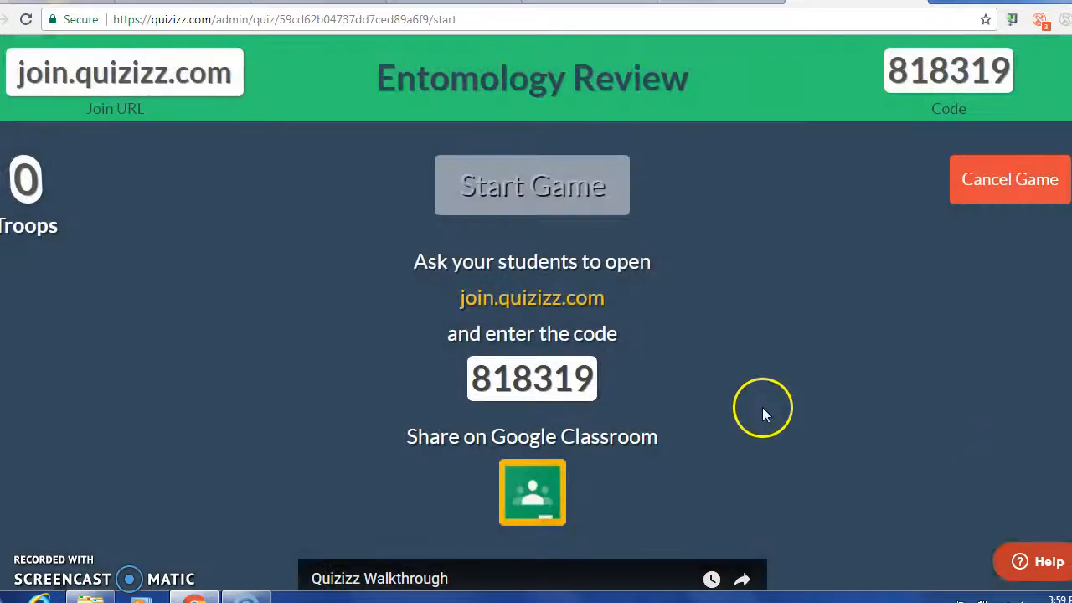